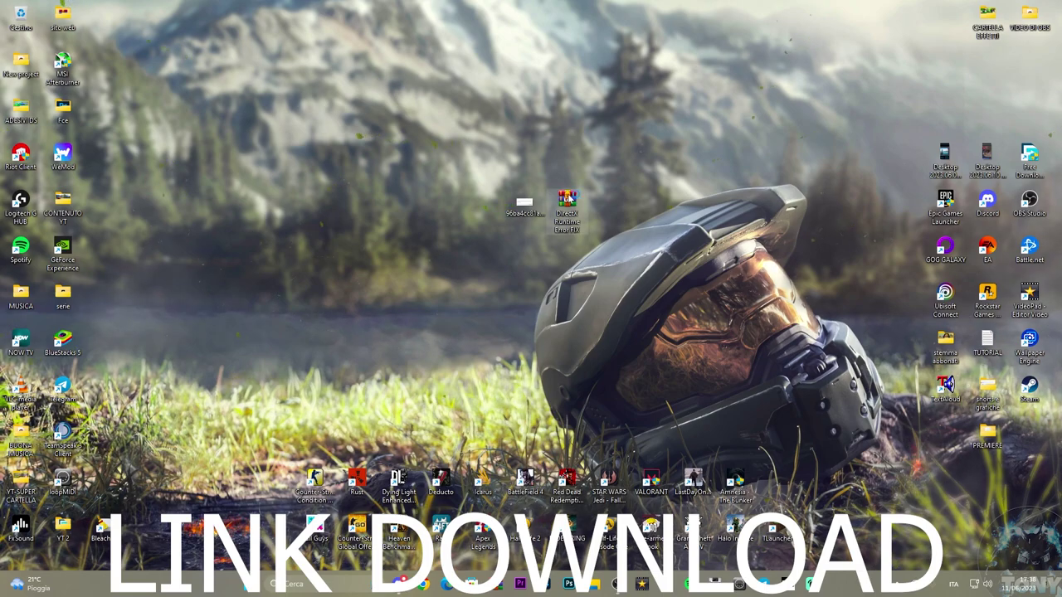
- Examine the files in the Error (0xc000007b) folder of the DirectX Runtime Error FIX.zip archive and close the archive
{"action": "left_click", "coordinate": [117, 244]}
{"action": "double_click", "coordinate": [116, 244]}
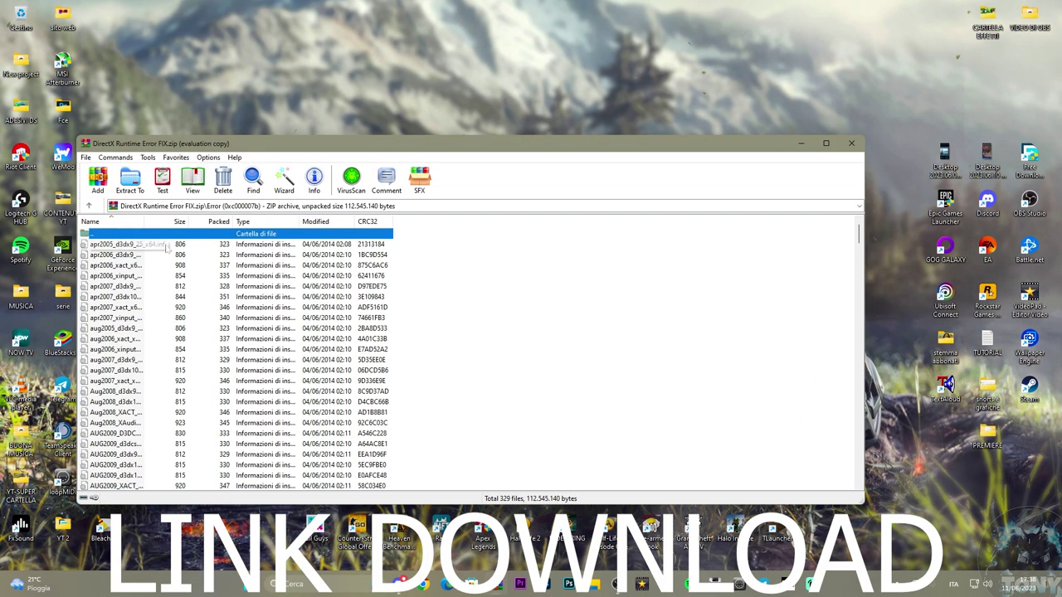
{"action": "left_click", "coordinate": [555, 280]}
{"action": "scroll", "coordinate": [358, 288], "scroll_direction": "down", "scroll_amount": 20}
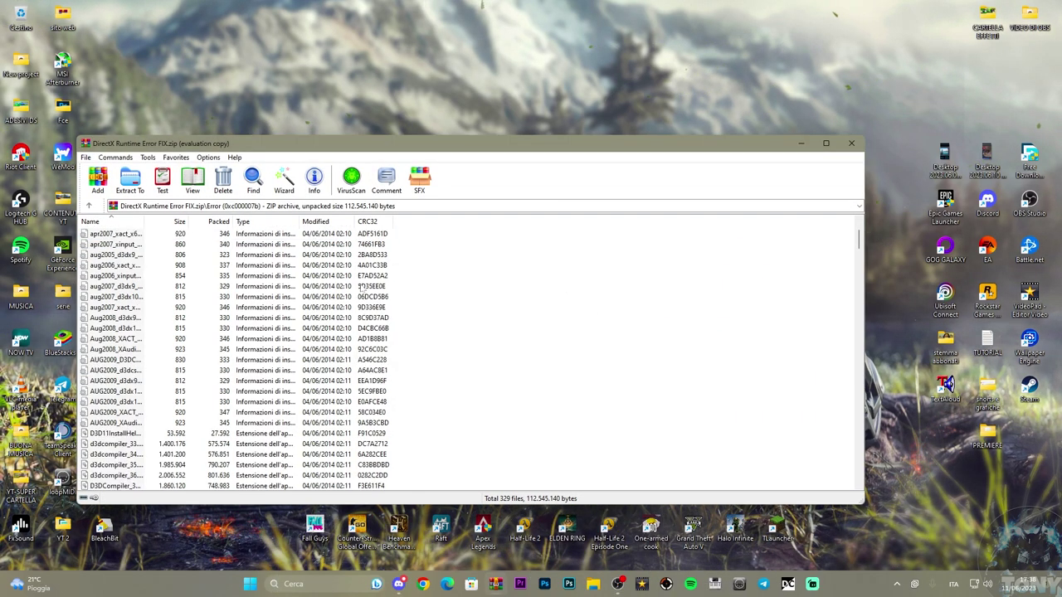
{"action": "scroll", "coordinate": [358, 286], "scroll_direction": "down", "scroll_amount": 20}
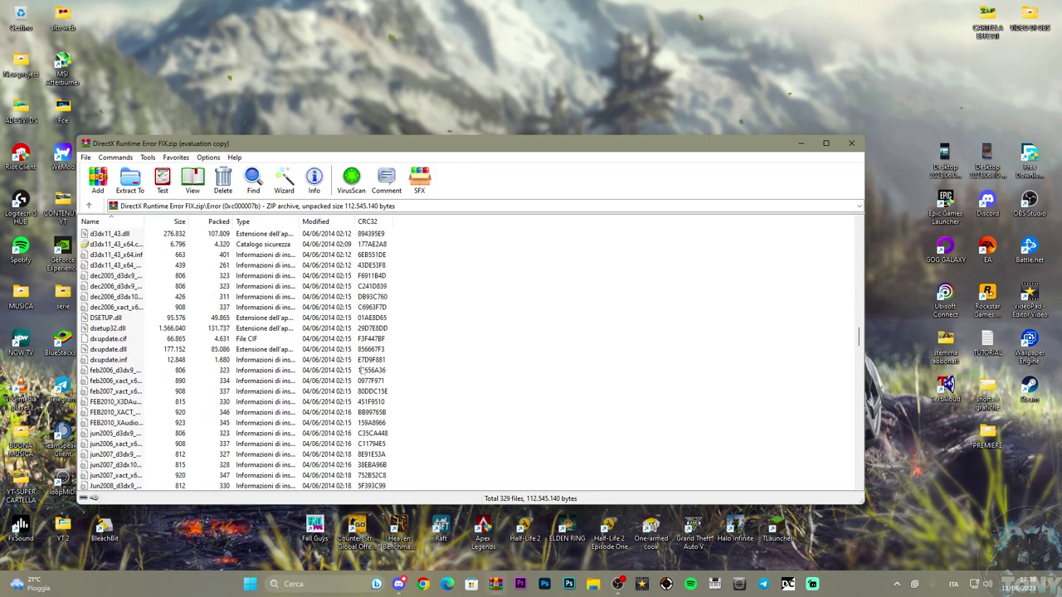
{"action": "scroll", "coordinate": [355, 370], "scroll_direction": "down", "scroll_amount": 20}
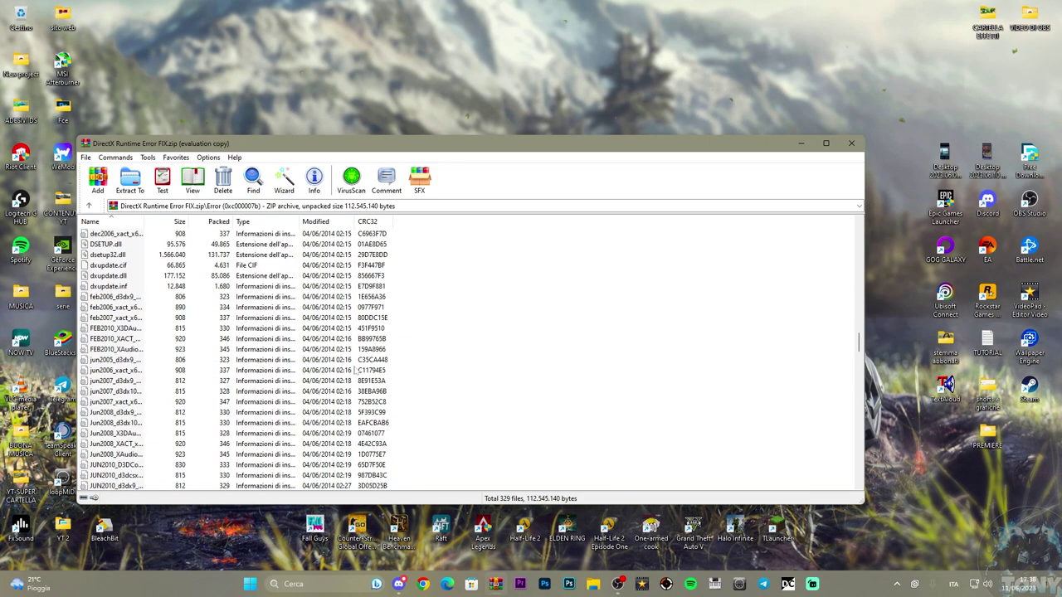
{"action": "scroll", "coordinate": [355, 370], "scroll_direction": "down", "scroll_amount": 4}
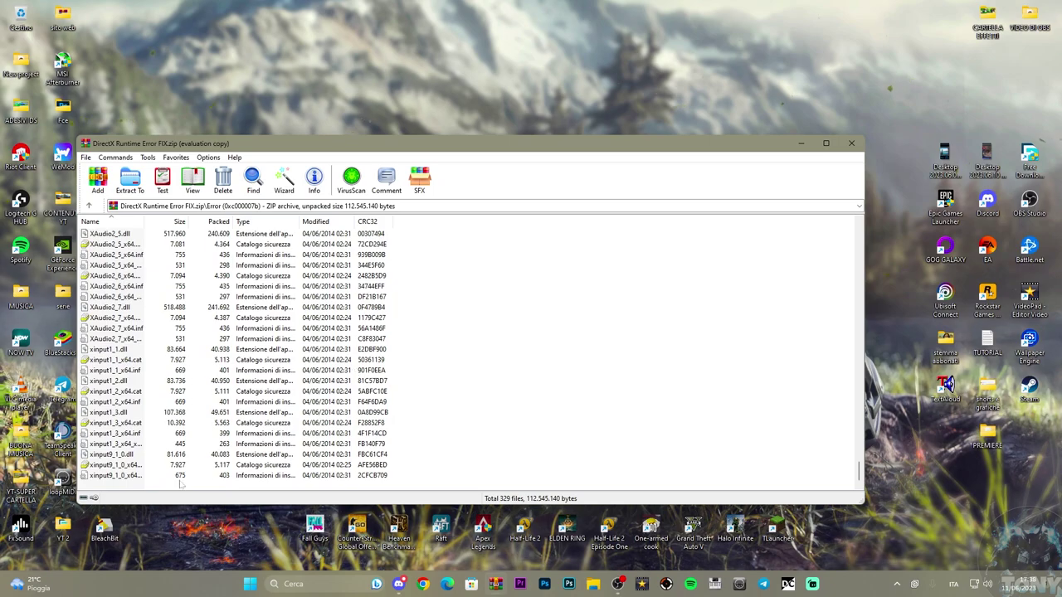
{"action": "left_click_drag", "start_coordinate": [449, 148], "coordinate": [618, 111]}
{"action": "key", "text": "Home"}
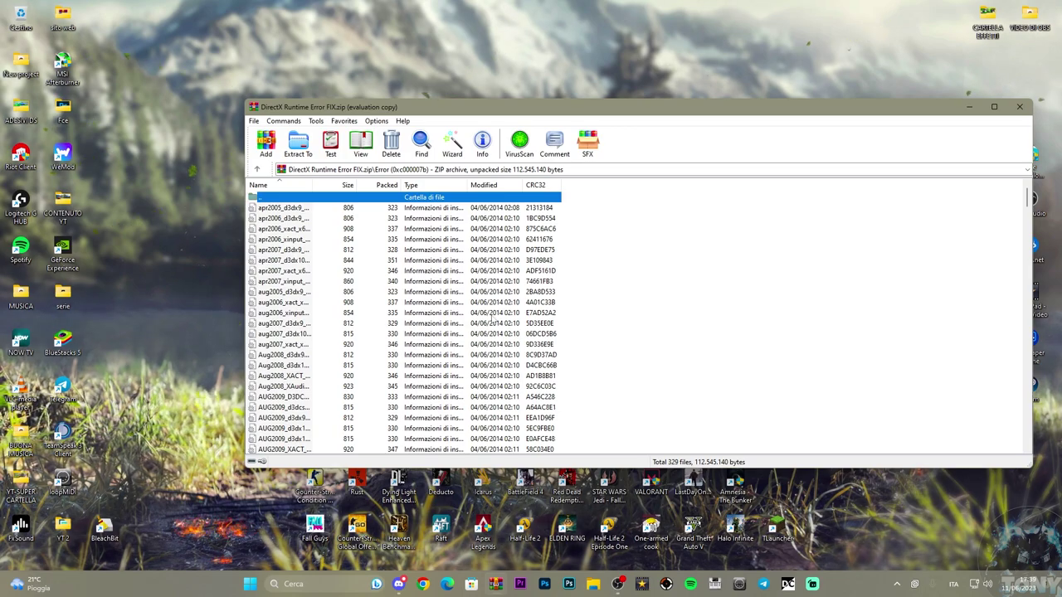
{"action": "scroll", "coordinate": [492, 319], "scroll_direction": "down", "scroll_amount": 20}
{"action": "scroll", "coordinate": [493, 319], "scroll_direction": "up", "scroll_amount": 20}
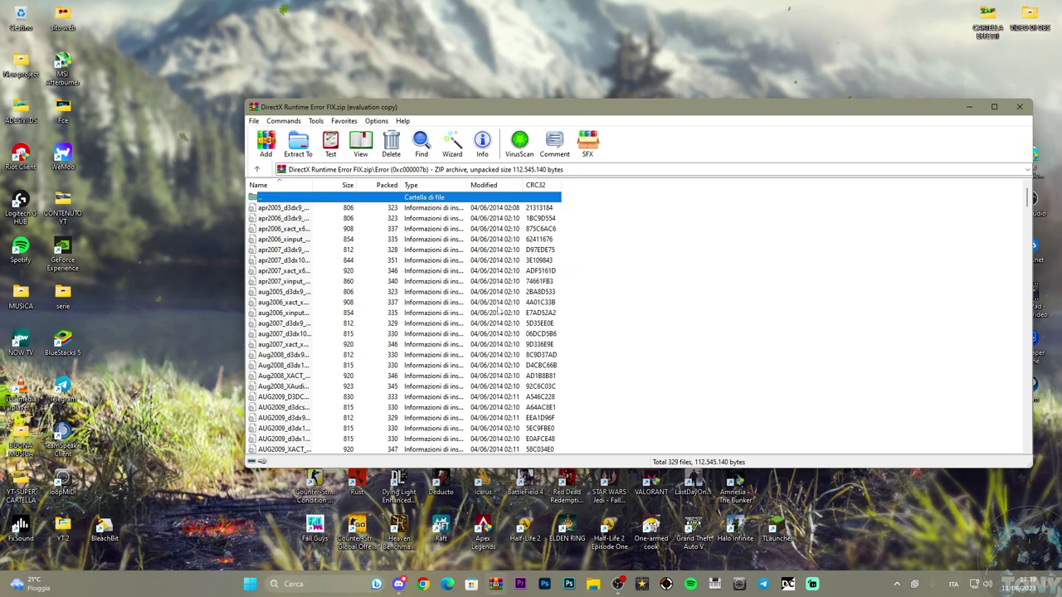
{"action": "left_click_drag", "start_coordinate": [670, 98], "coordinate": [670, 99]}
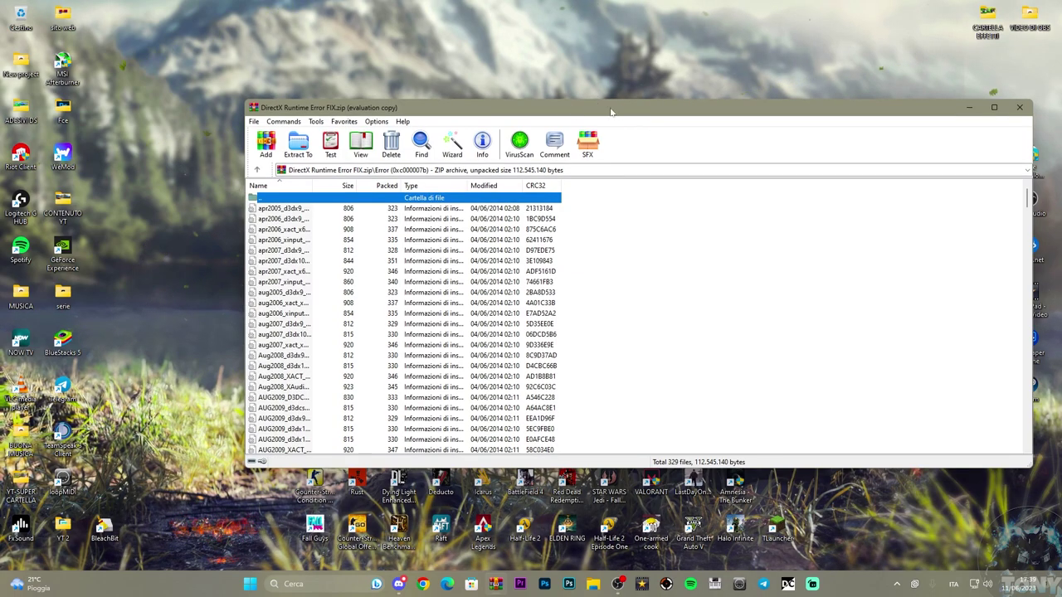
{"action": "double_click", "coordinate": [912, 111]}
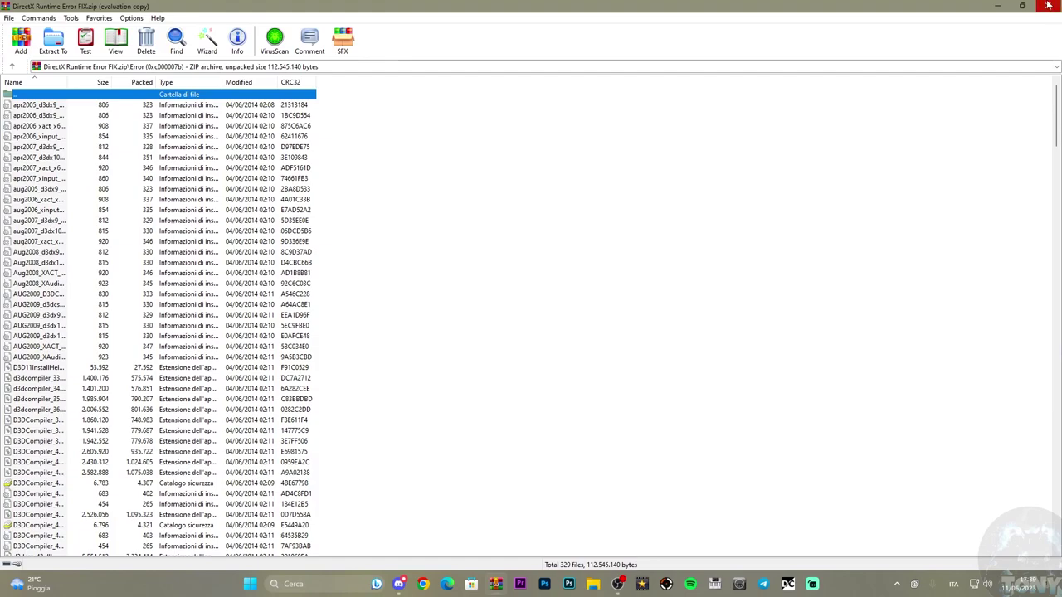
{"action": "left_click", "coordinate": [1047, 6]}
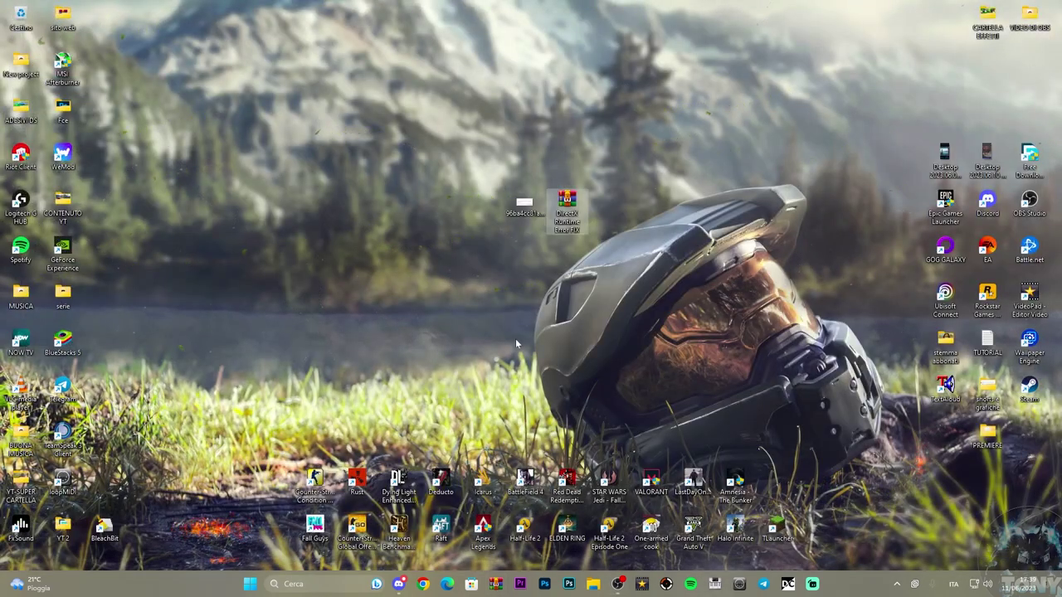
- View the desktop image of the DirectX Runtime error message and close it
{"action": "double_click", "coordinate": [523, 208]}
{"action": "mouse_move", "coordinate": [427, 423]}
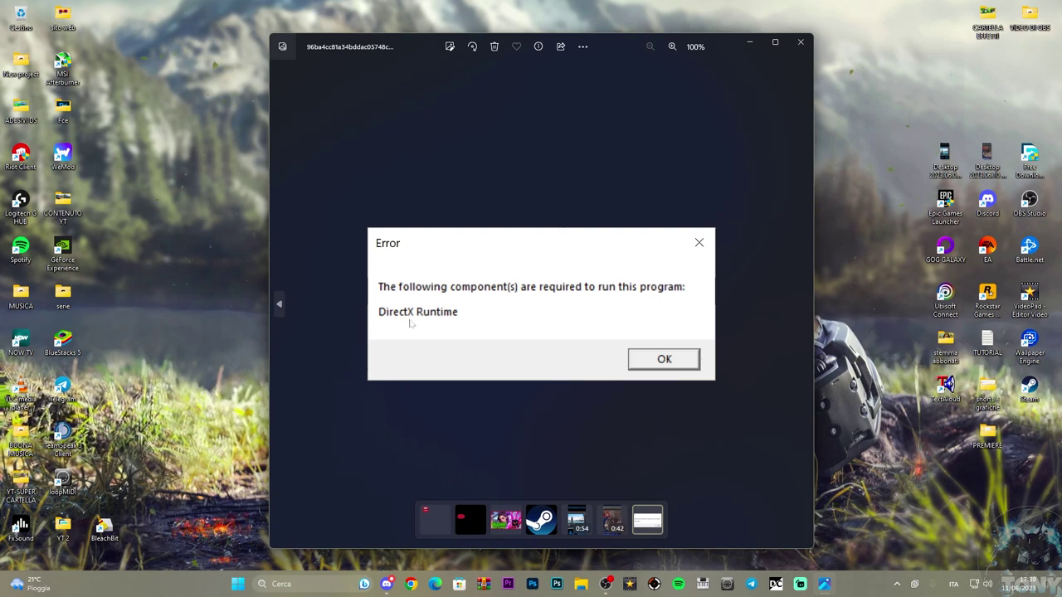
{"action": "left_click", "coordinate": [801, 42]}
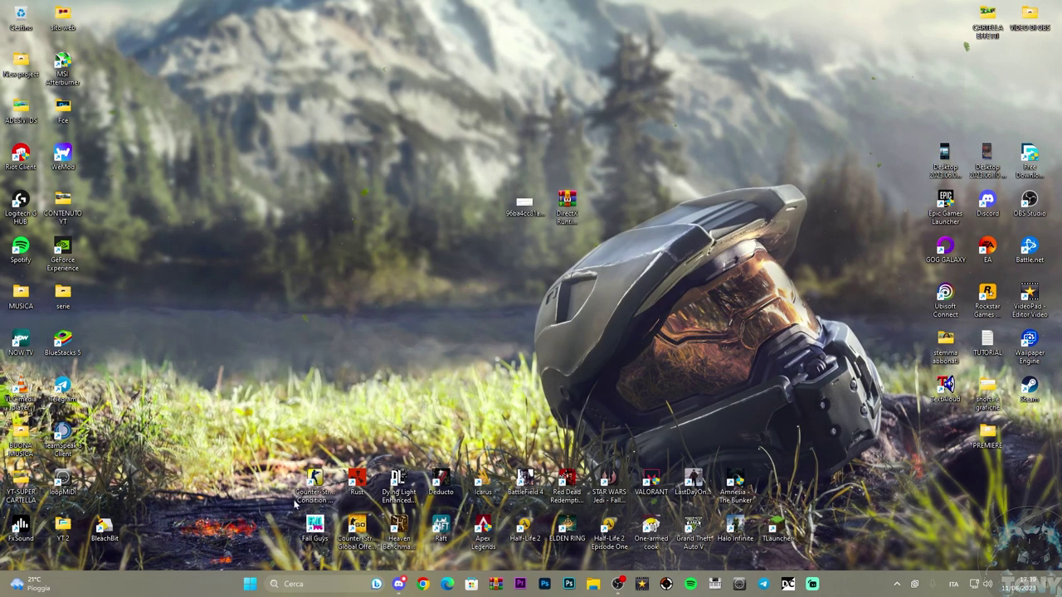
- Search Windows for "servizi", open the Servizi app and reposition its window on the desktop
{"action": "left_click", "coordinate": [290, 584]}
{"action": "type", "text": "servizi"}
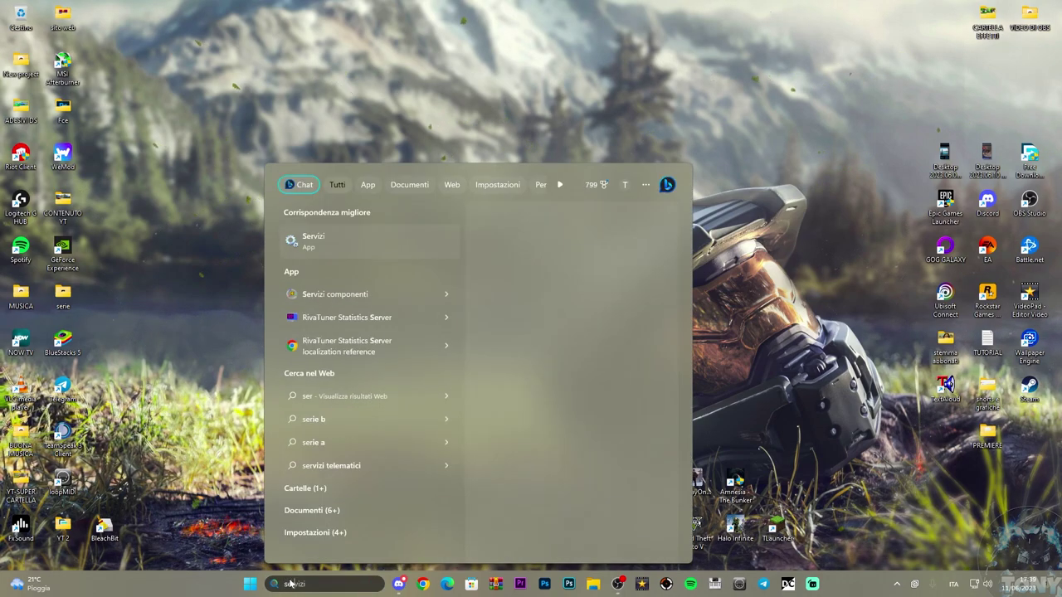
{"action": "left_click", "coordinate": [362, 262]}
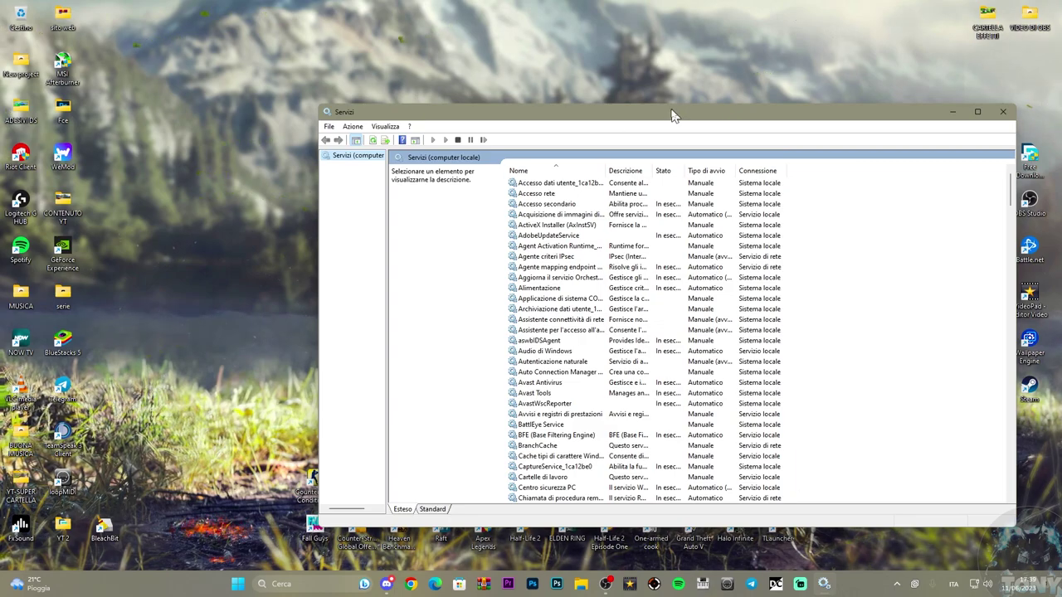
{"action": "left_click_drag", "start_coordinate": [672, 112], "coordinate": [644, 101]}
- Set the startup type of the Disco virtuale service to Automatico, confirm the change and close Servizi
{"action": "scroll", "coordinate": [654, 274], "scroll_direction": "down", "scroll_amount": 20}
{"action": "scroll", "coordinate": [653, 274], "scroll_direction": "up", "scroll_amount": 20}
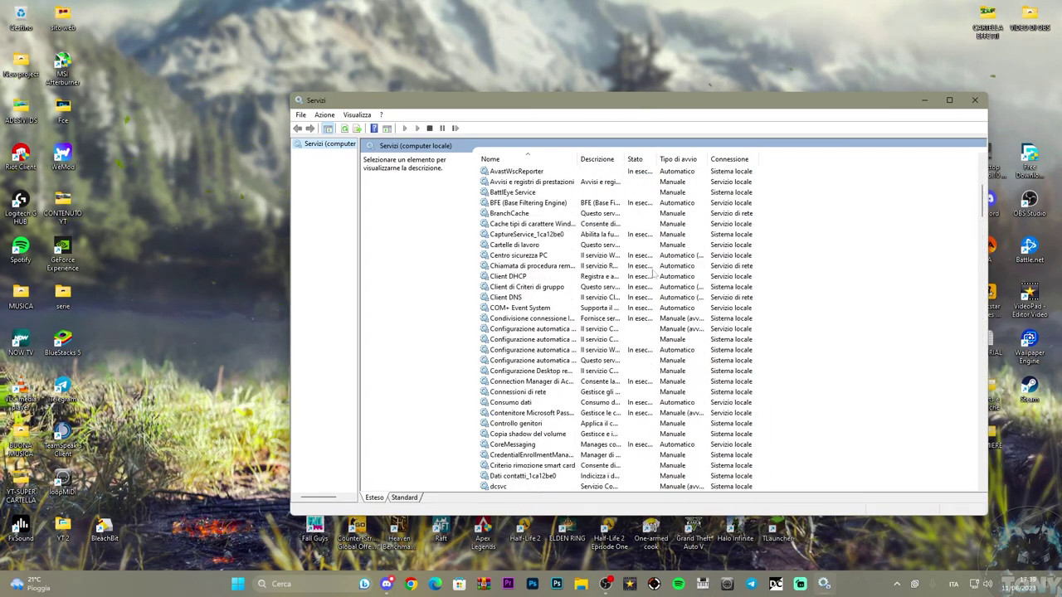
{"action": "scroll", "coordinate": [654, 273], "scroll_direction": "down", "scroll_amount": 7}
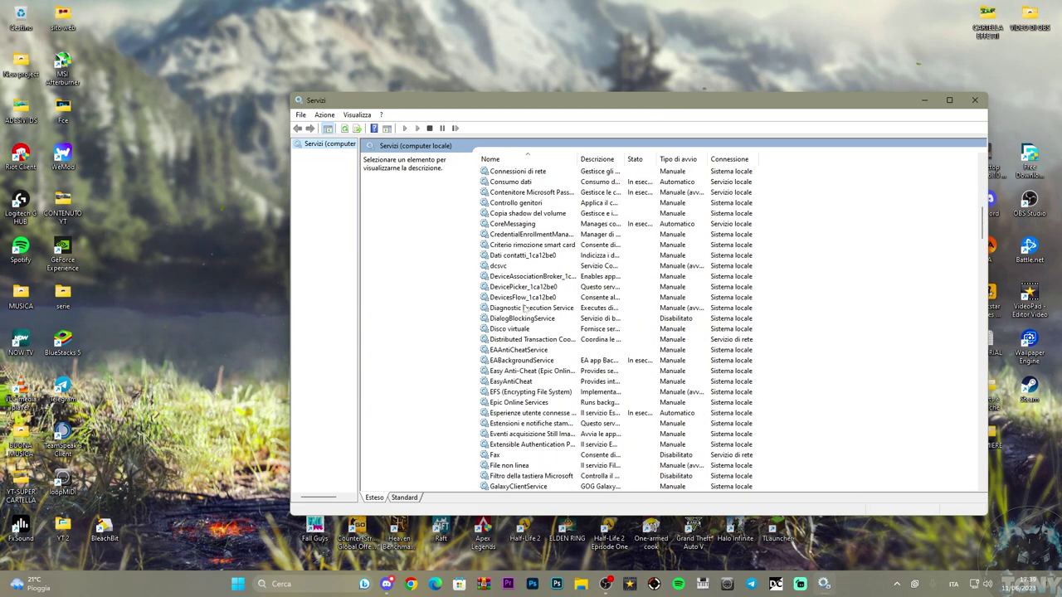
{"action": "left_click", "coordinate": [511, 329]}
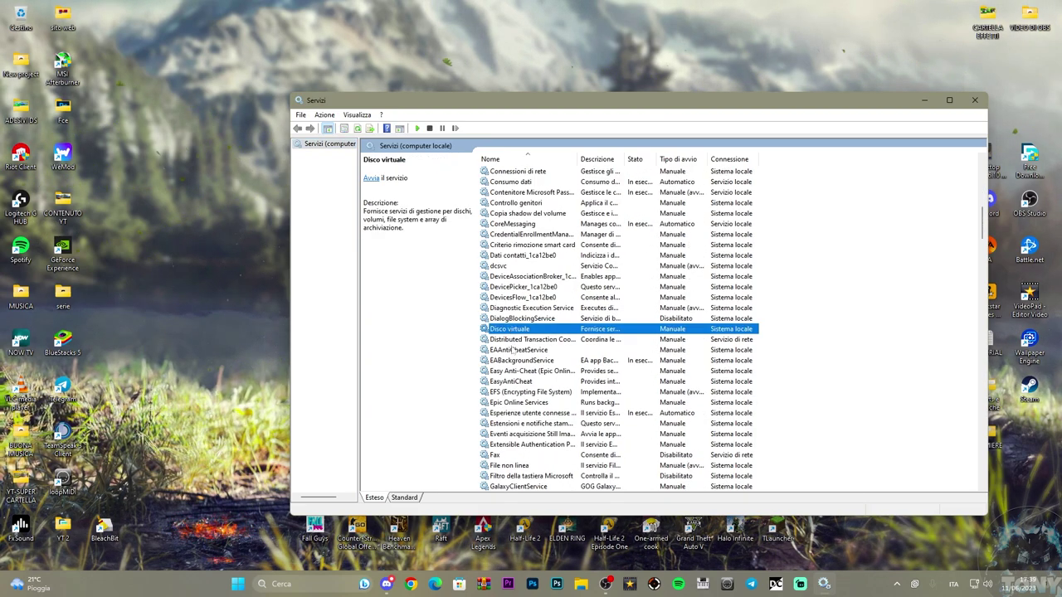
{"action": "double_click", "coordinate": [548, 330]}
{"action": "left_click", "coordinate": [610, 292]}
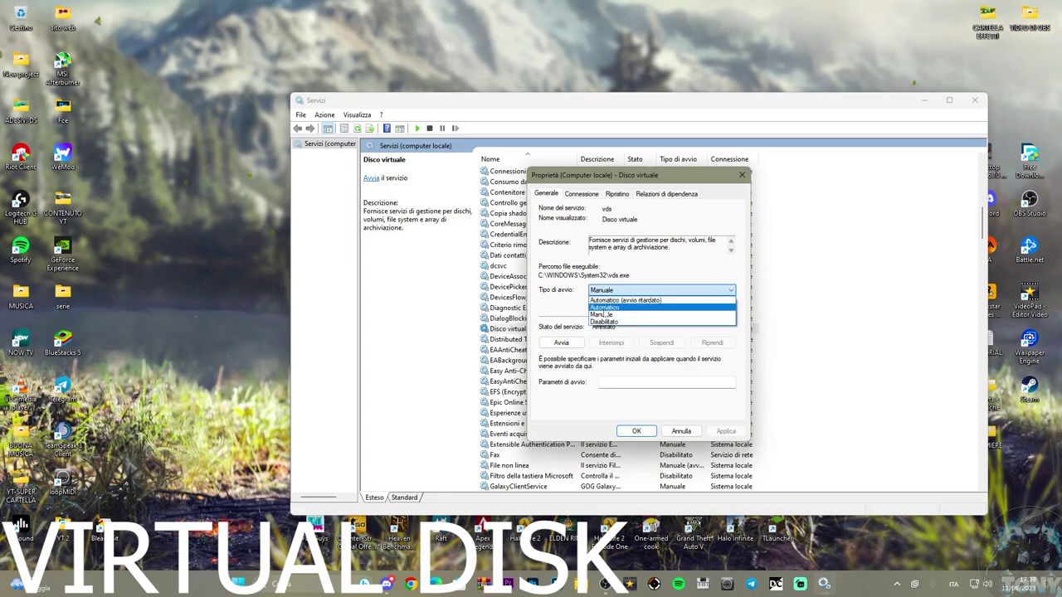
{"action": "left_click", "coordinate": [603, 308]}
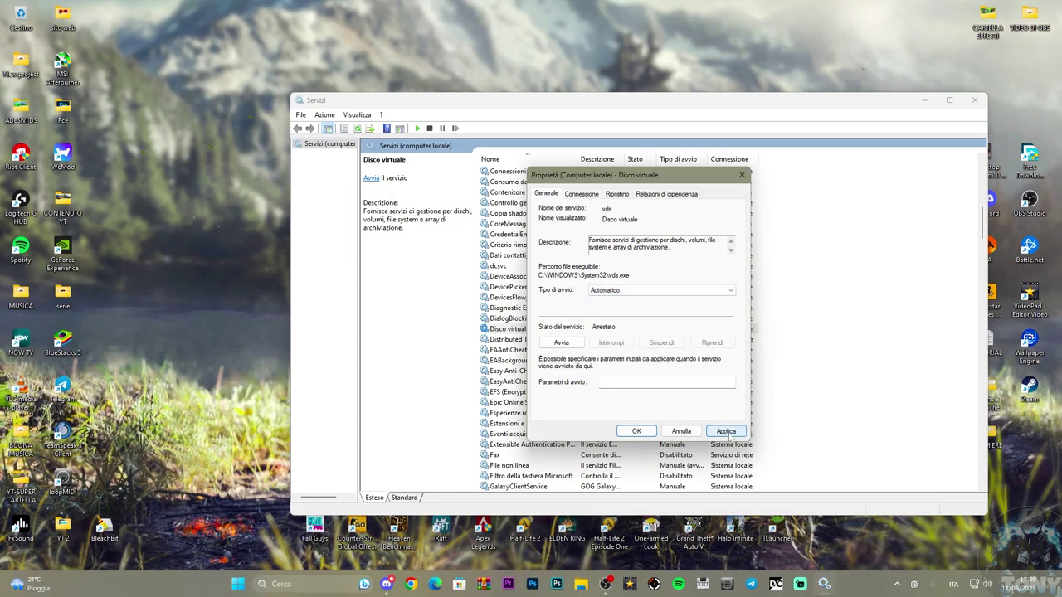
{"action": "left_click", "coordinate": [636, 432]}
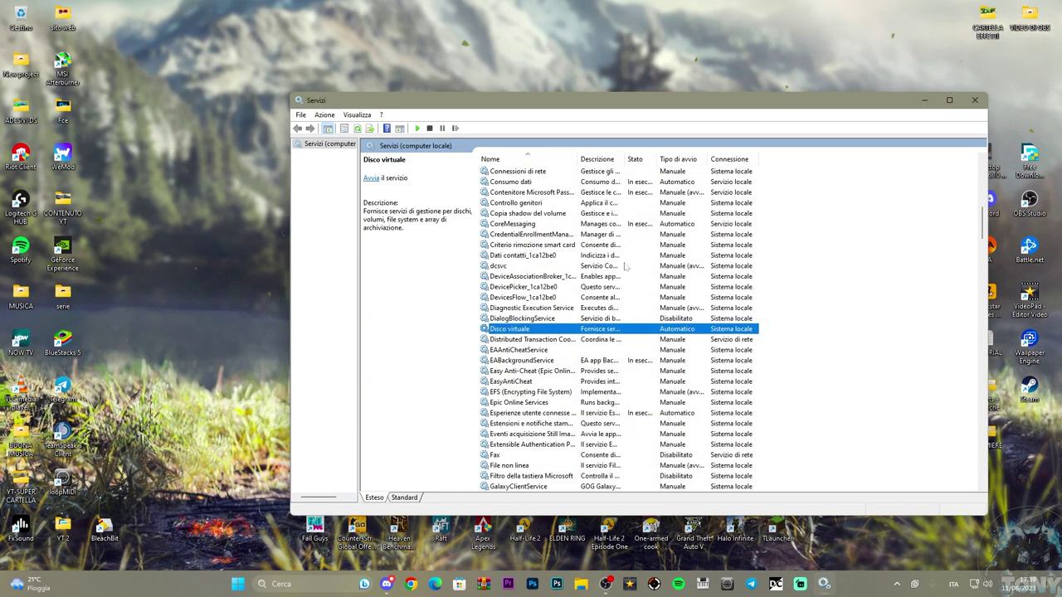
{"action": "left_click_drag", "start_coordinate": [659, 104], "coordinate": [554, 95]}
{"action": "left_click", "coordinate": [870, 91]}
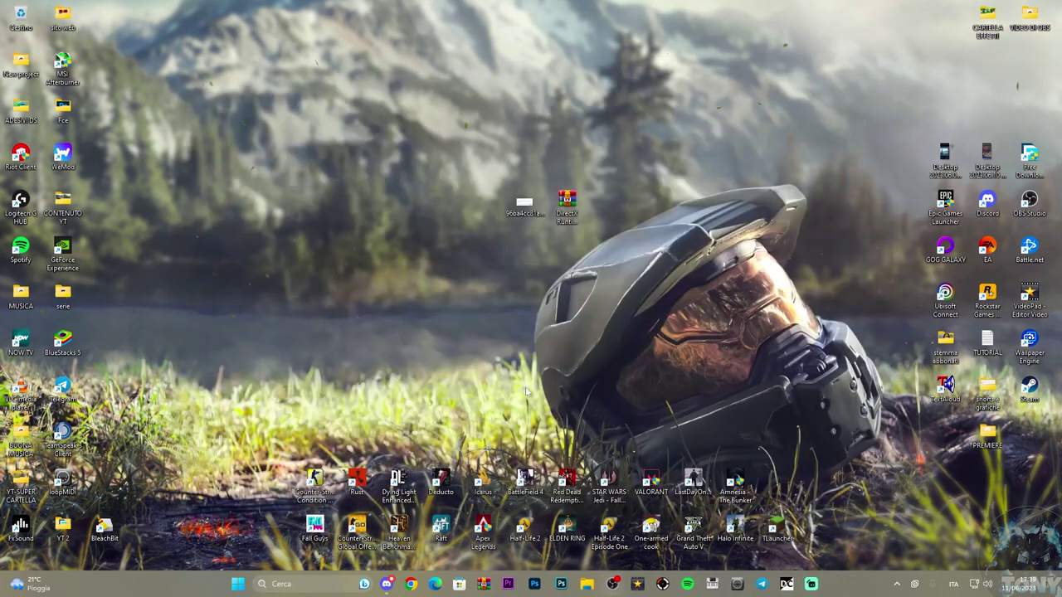
- Show the system power options containing Riavvia il sistema and dismiss them without choosing any
{"action": "left_click", "coordinate": [250, 583]}
{"action": "left_click", "coordinate": [667, 545]}
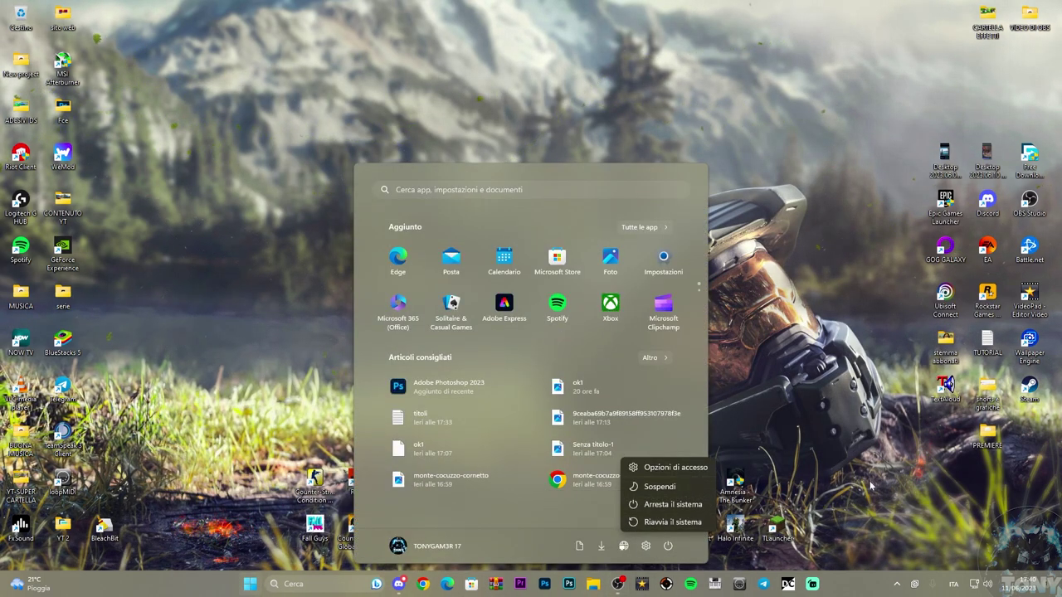
{"action": "left_click", "coordinate": [920, 371]}
{"action": "left_click", "coordinate": [898, 365]}
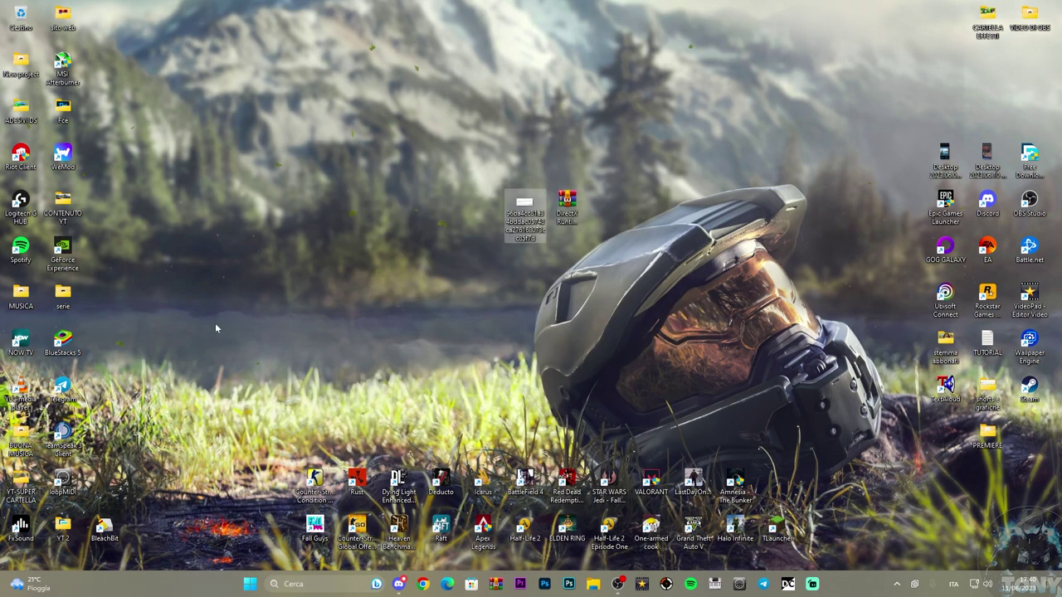
- Rearrange the desktop so the error image sits above the DirectX Runtime Error FIX archive with space between them
{"action": "left_click_drag", "start_coordinate": [567, 204], "coordinate": [566, 112]}
{"action": "left_click_drag", "start_coordinate": [524, 212], "coordinate": [524, 249]}
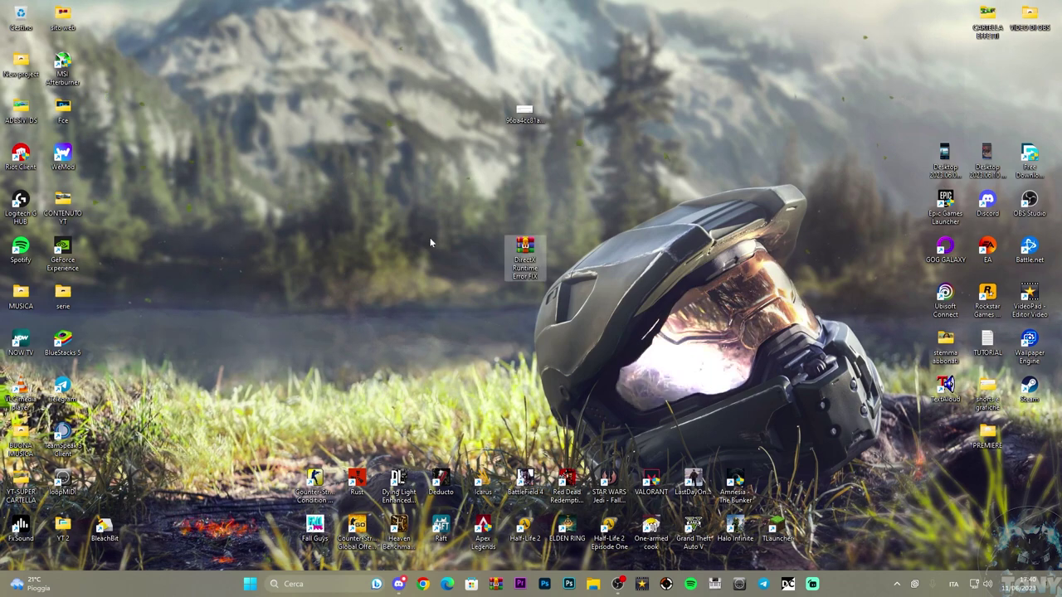
{"action": "left_click", "coordinate": [430, 238]}
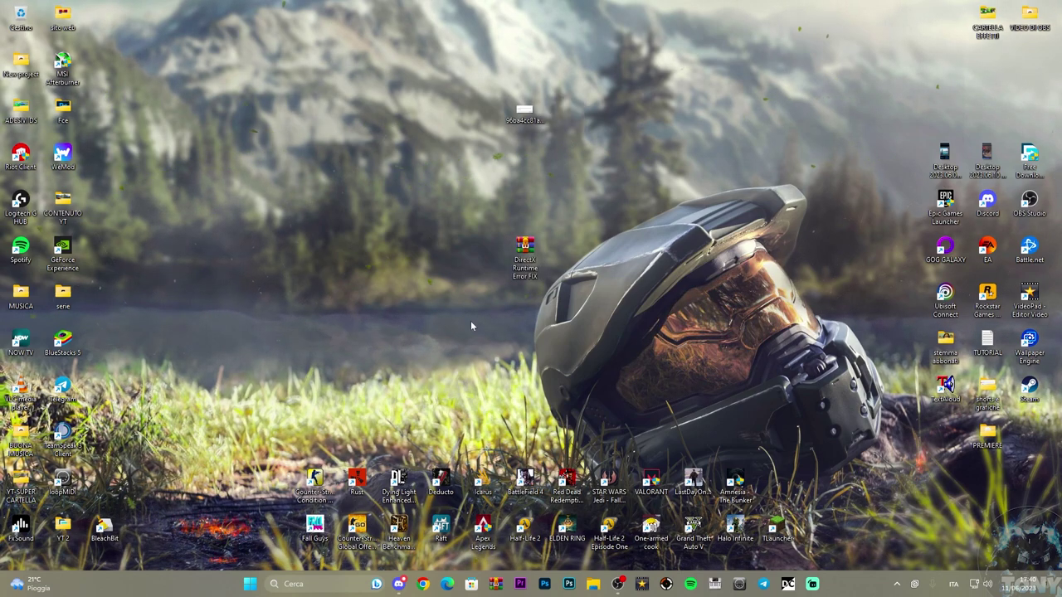
- Open File Explorer, look into Disco locale (C:) and return to the drive overview in Questo PC
{"action": "left_click", "coordinate": [592, 584]}
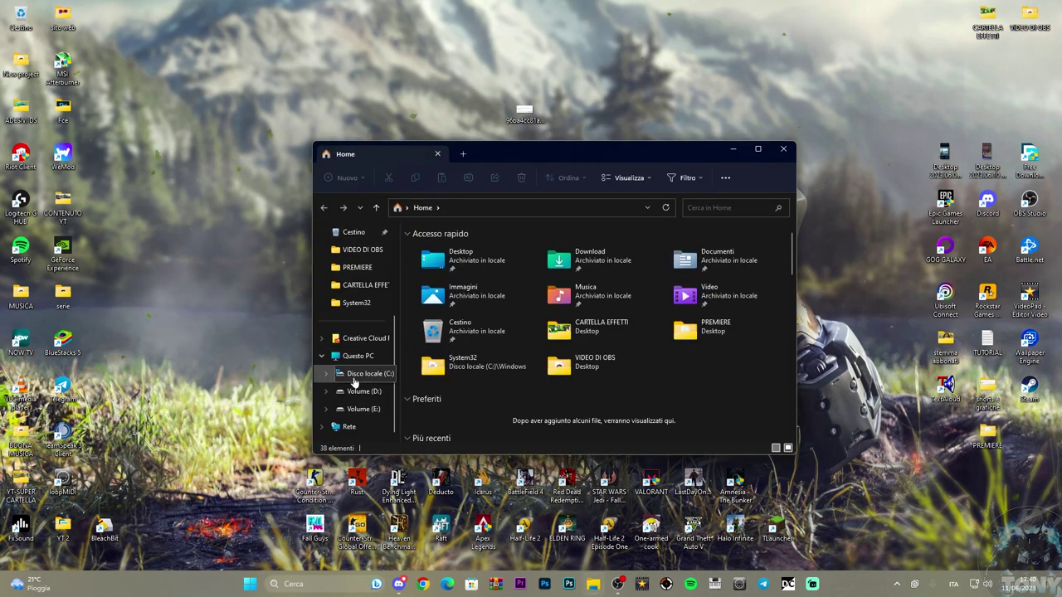
{"action": "left_click", "coordinate": [365, 373]}
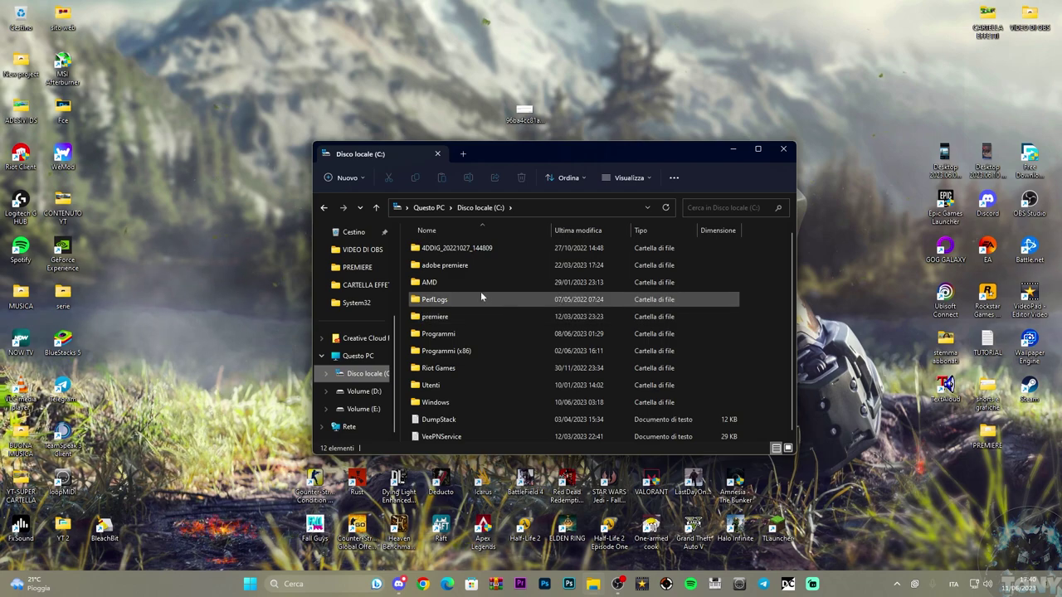
{"action": "left_click", "coordinate": [357, 355]}
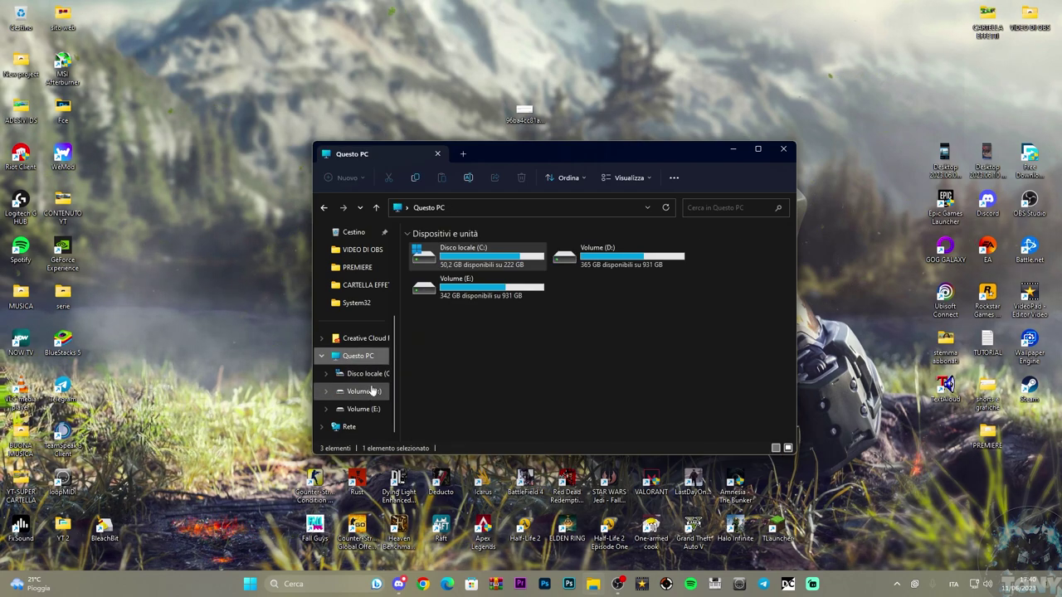
- Open the game's installation folder valorant\Riot Games\VALORANT\live on Volume (D:)
{"action": "double_click", "coordinate": [597, 253]}
{"action": "scroll", "coordinate": [507, 302], "scroll_direction": "down", "scroll_amount": 3}
{"action": "scroll", "coordinate": [508, 302], "scroll_direction": "down", "scroll_amount": 15}
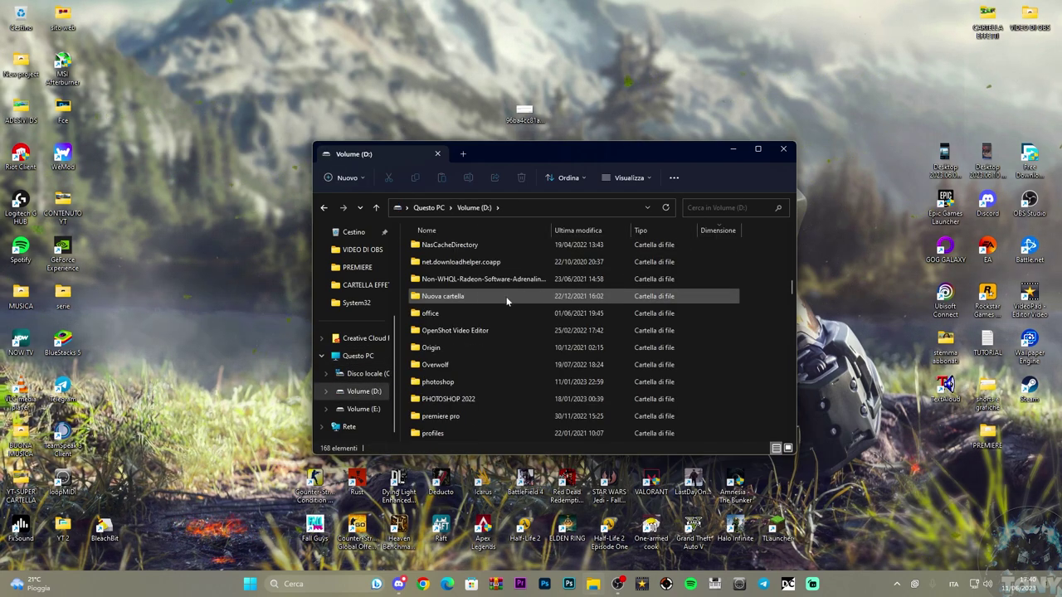
{"action": "scroll", "coordinate": [507, 302], "scroll_direction": "down", "scroll_amount": 2}
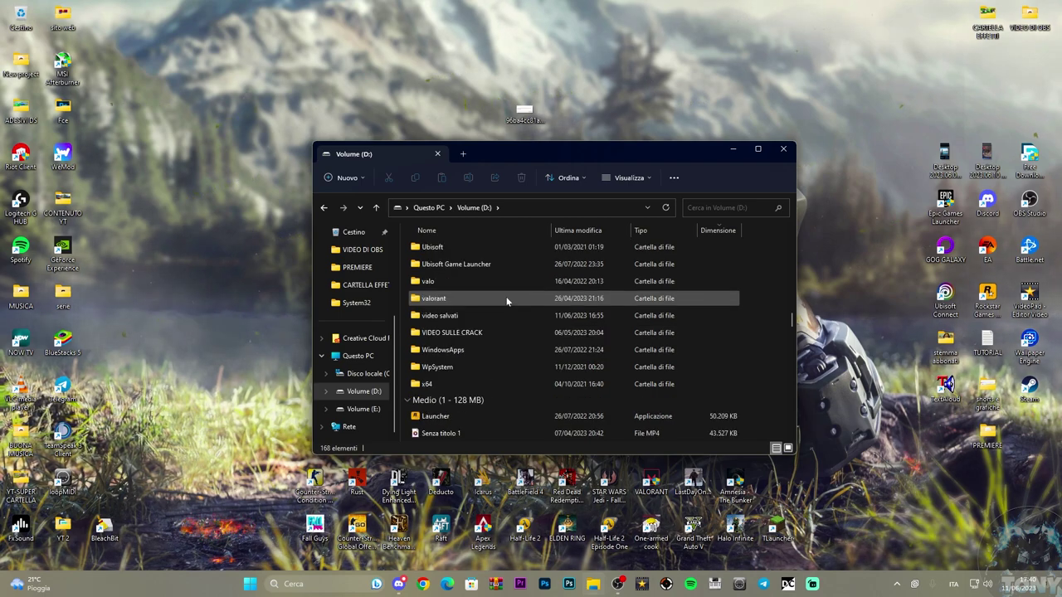
{"action": "double_click", "coordinate": [507, 301]}
{"action": "double_click", "coordinate": [486, 252]}
{"action": "double_click", "coordinate": [483, 252]}
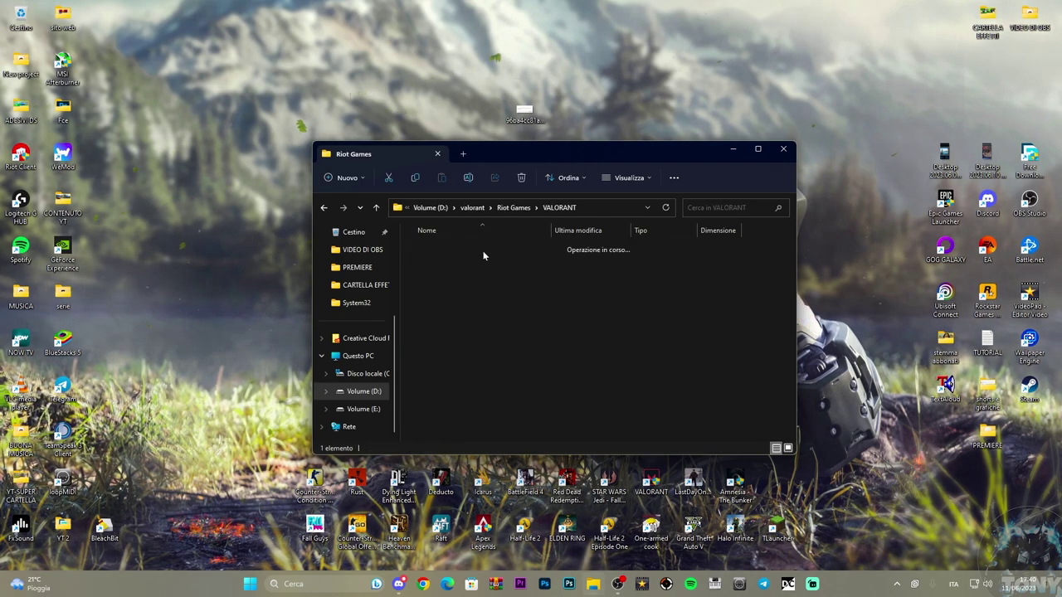
{"action": "double_click", "coordinate": [483, 249]}
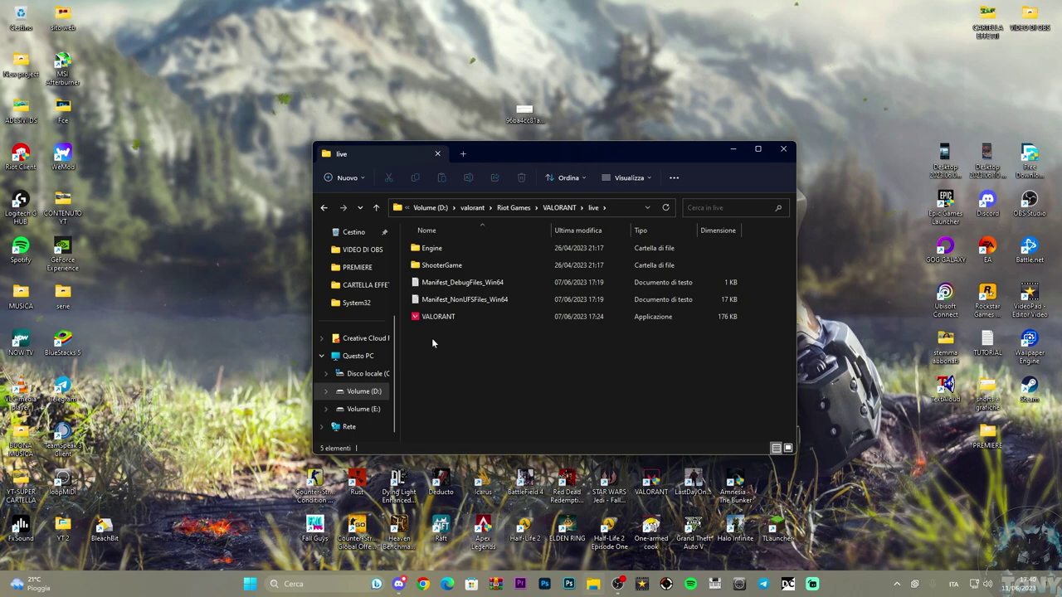
- Select the ShooterGame folder and move the live folder's window clear of the DirectX Runtime Error FIX archive on the desktop
{"action": "left_click", "coordinate": [474, 249]}
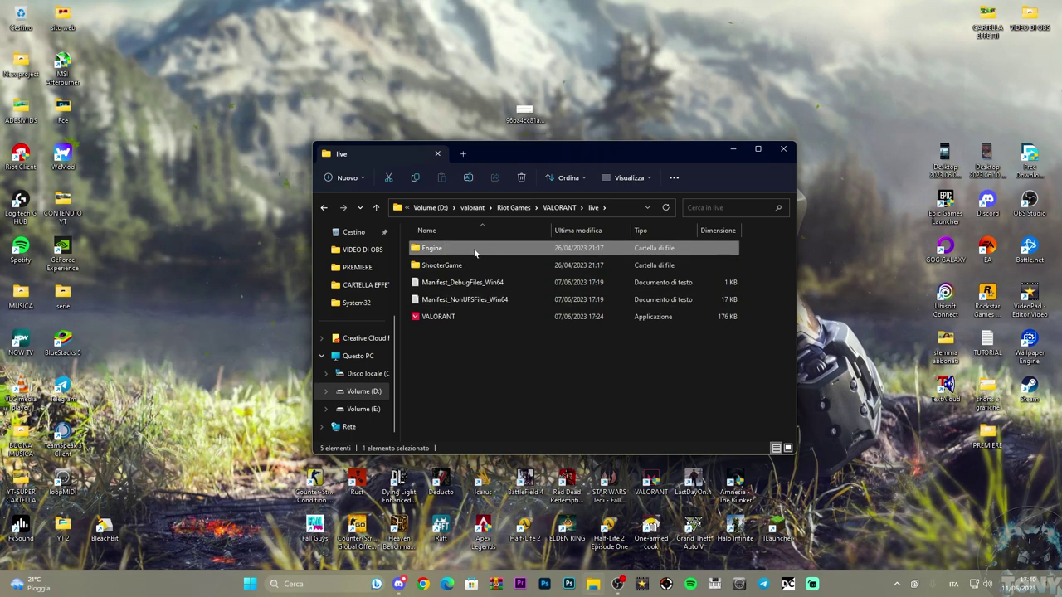
{"action": "left_click", "coordinate": [478, 266]}
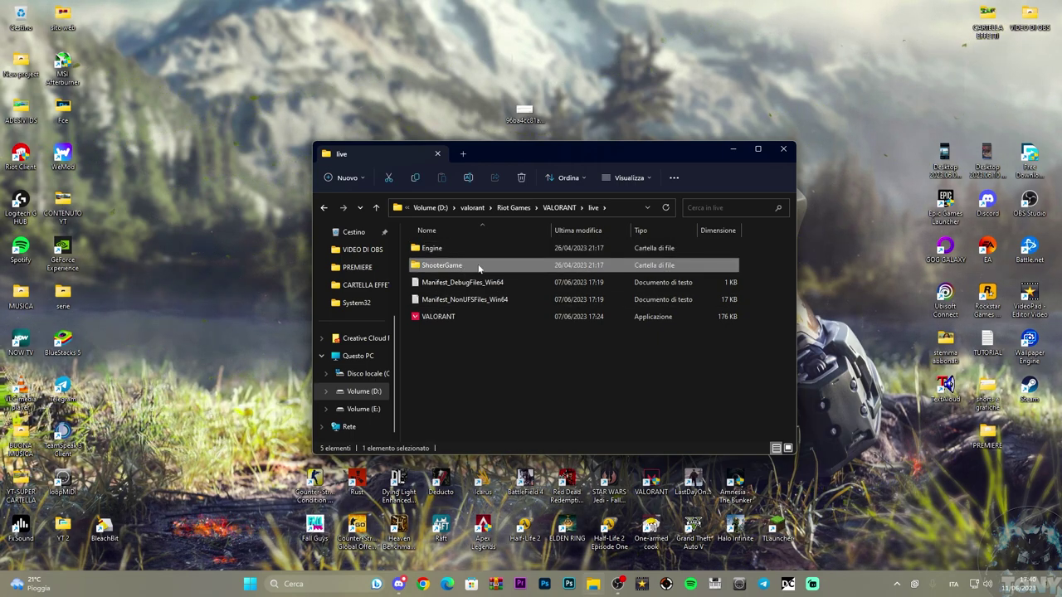
{"action": "left_click_drag", "start_coordinate": [536, 155], "coordinate": [772, 110]}
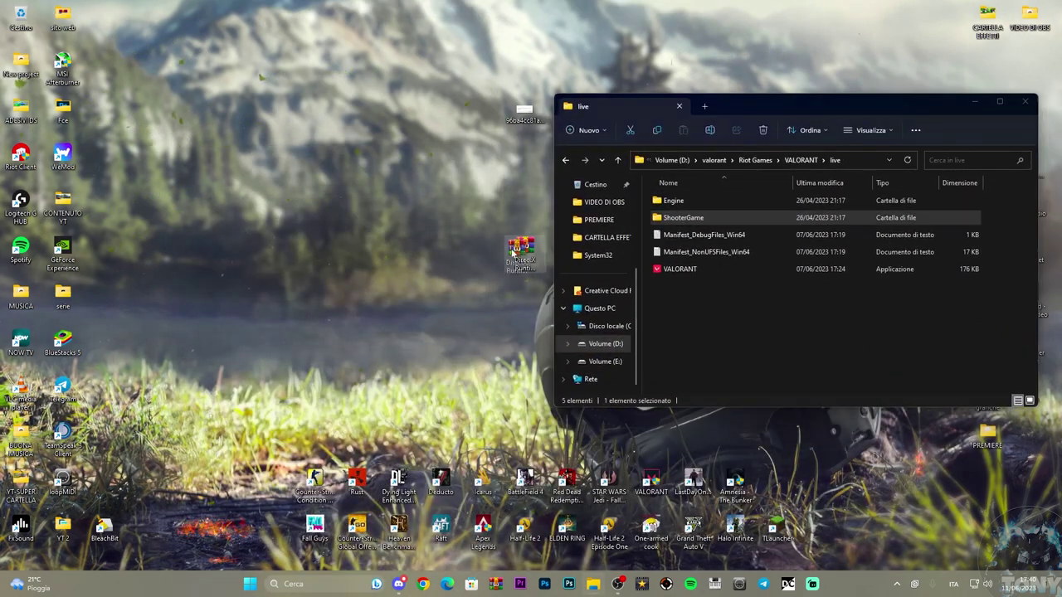
- Extract the DirectX Runtime Error FIX archive with WinRAR into a folder of the same name on the desktop
{"action": "left_click_drag", "start_coordinate": [840, 108], "coordinate": [725, 98]}
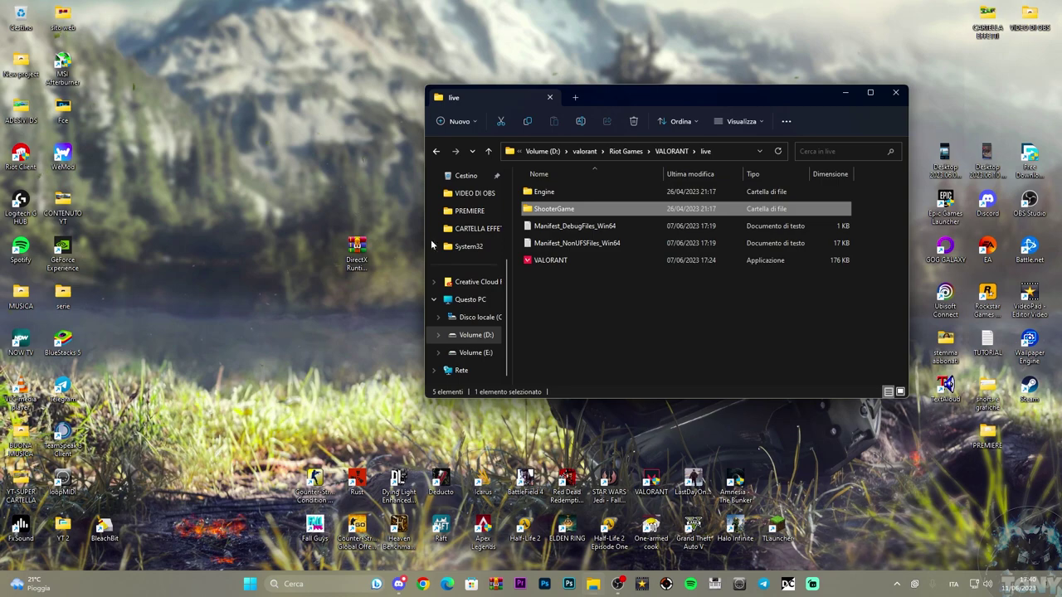
{"action": "mouse_move", "coordinate": [370, 244]}
{"action": "left_mouse_down"}
{"action": "mouse_move", "coordinate": [237, 222]}
{"action": "mouse_move", "coordinate": [263, 250]}
{"action": "mouse_move", "coordinate": [144, 296]}
{"action": "mouse_move", "coordinate": [353, 244]}
{"action": "mouse_move", "coordinate": [359, 259]}
{"action": "left_mouse_up"}
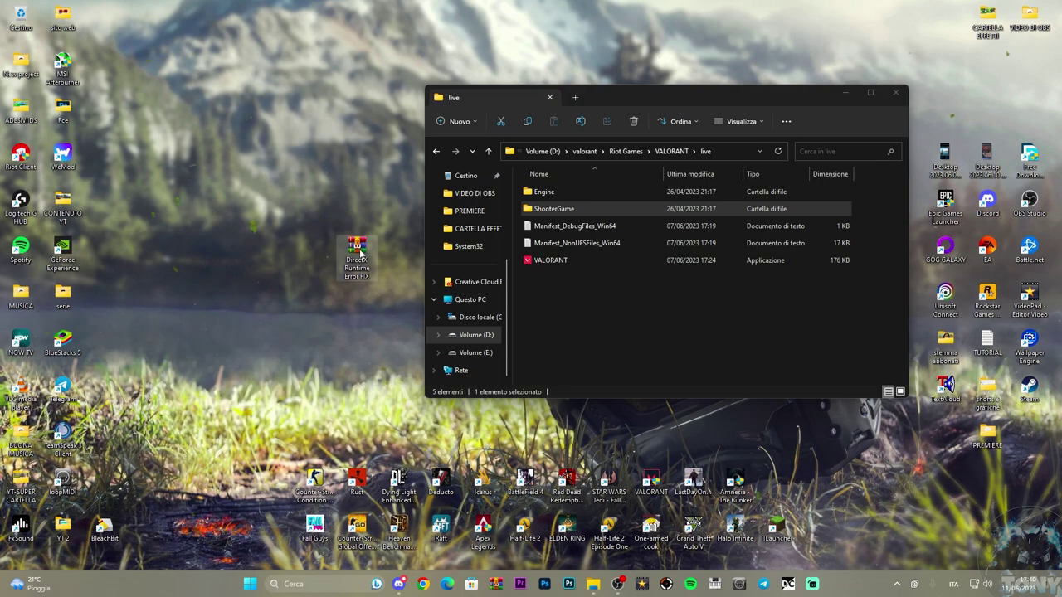
{"action": "right_click", "coordinate": [357, 248]}
{"action": "mouse_move", "coordinate": [413, 412]}
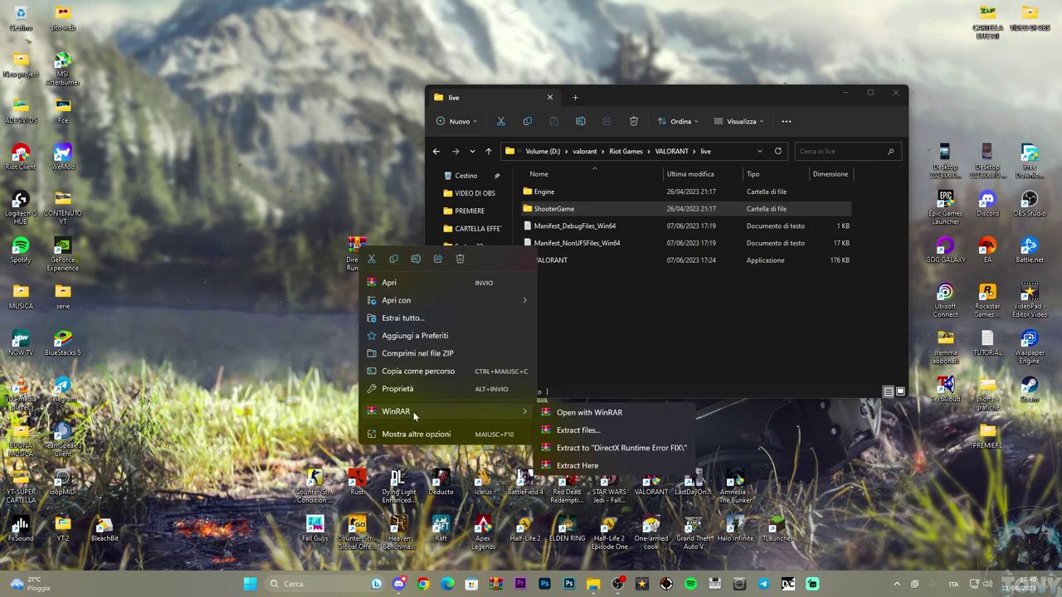
{"action": "left_click", "coordinate": [609, 449]}
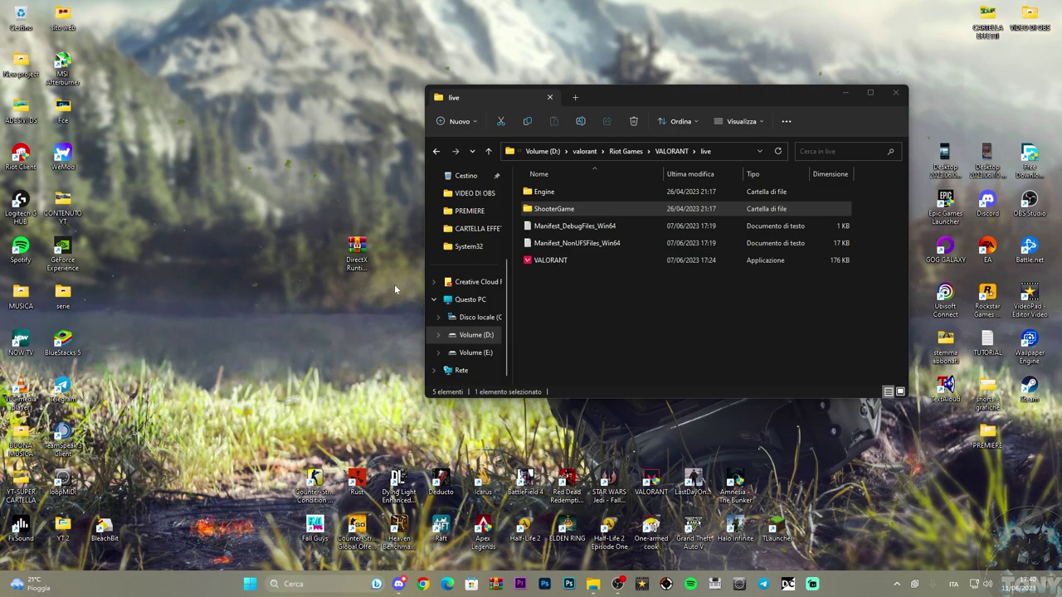
- Refresh the desktop, move the extracted DirectX Runtime Error FIX folder near the archive and open its Error (0xc000007b) subfolder
{"action": "right_click", "coordinate": [190, 186]}
{"action": "left_click", "coordinate": [236, 235]}
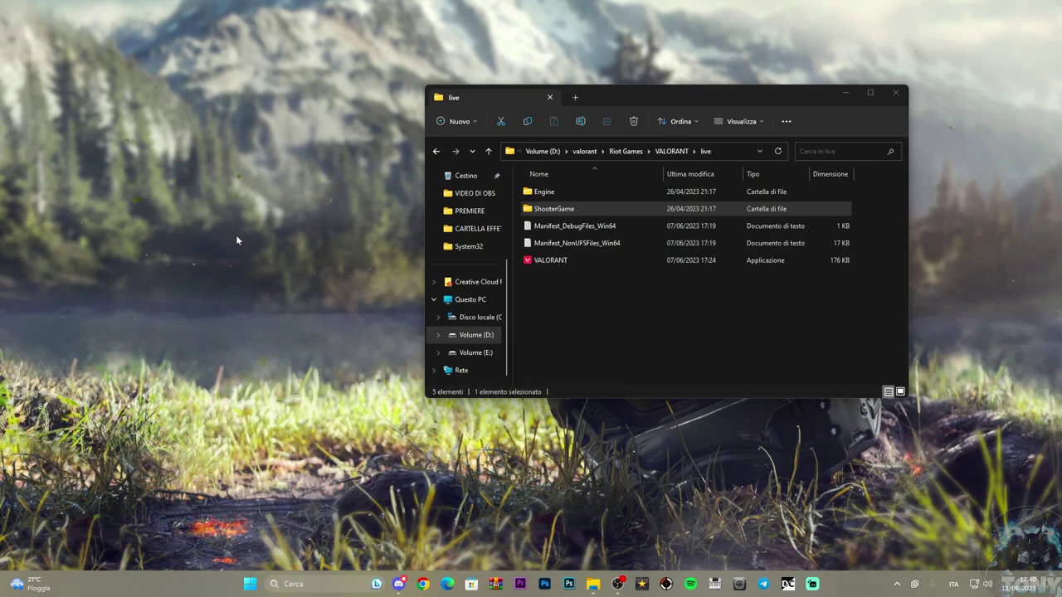
{"action": "left_click_drag", "start_coordinate": [100, 12], "coordinate": [312, 107]}
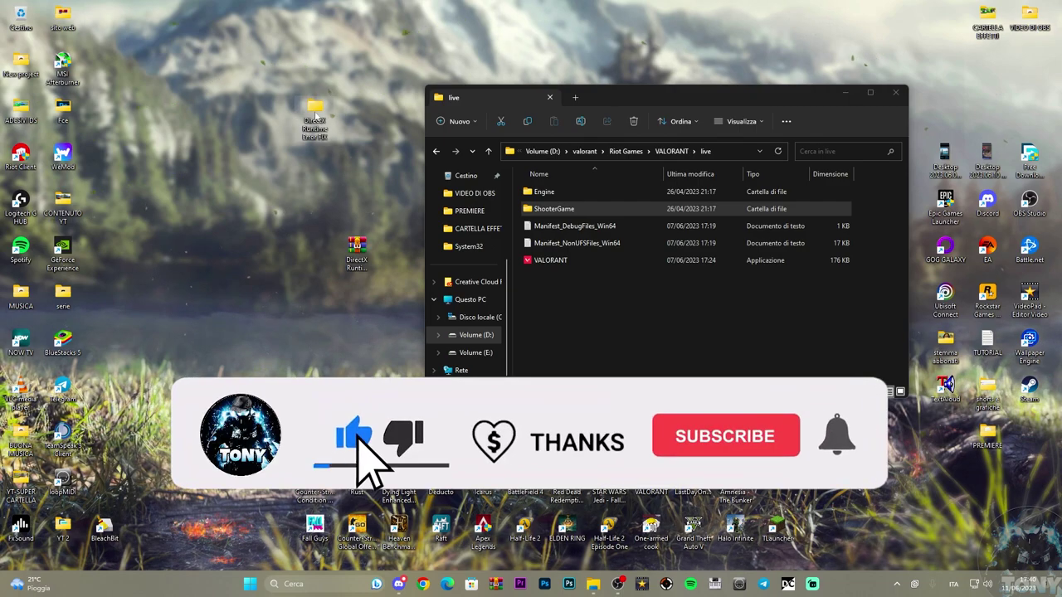
{"action": "double_click", "coordinate": [313, 109]}
{"action": "double_click", "coordinate": [594, 205]}
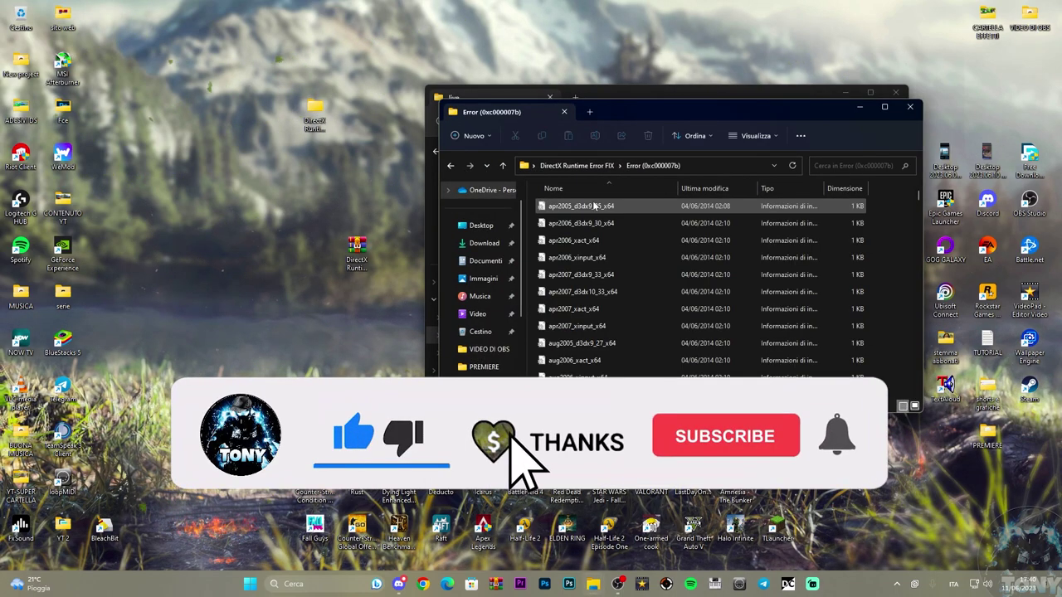
- Copy all files in the Error (0xc000007b) folder and minimize its window to reveal the live folder
{"action": "key", "text": "ctrl+a"}
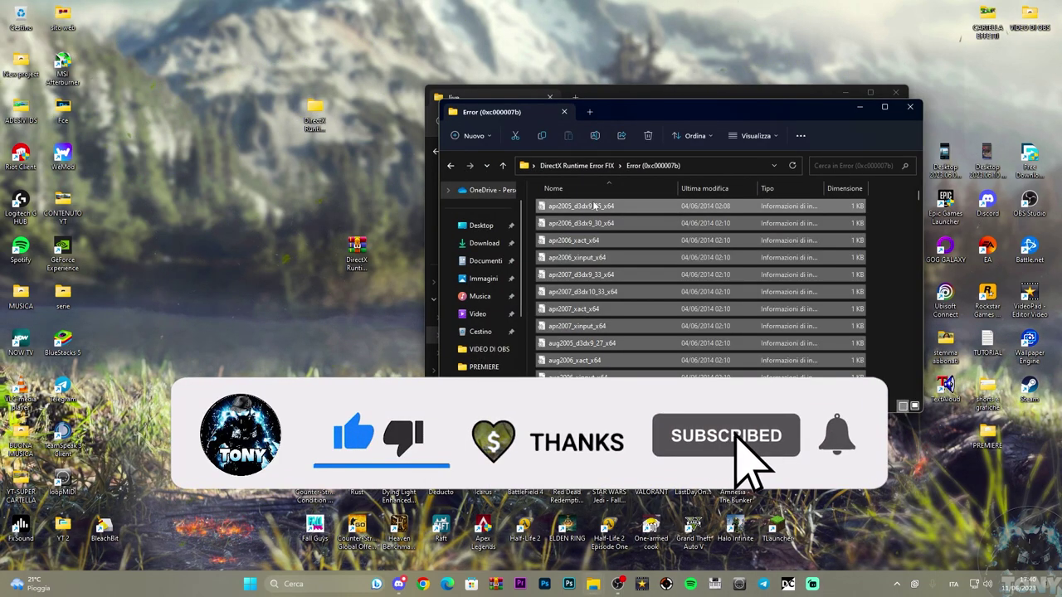
{"action": "right_click", "coordinate": [594, 205]}
{"action": "left_click", "coordinate": [630, 354]}
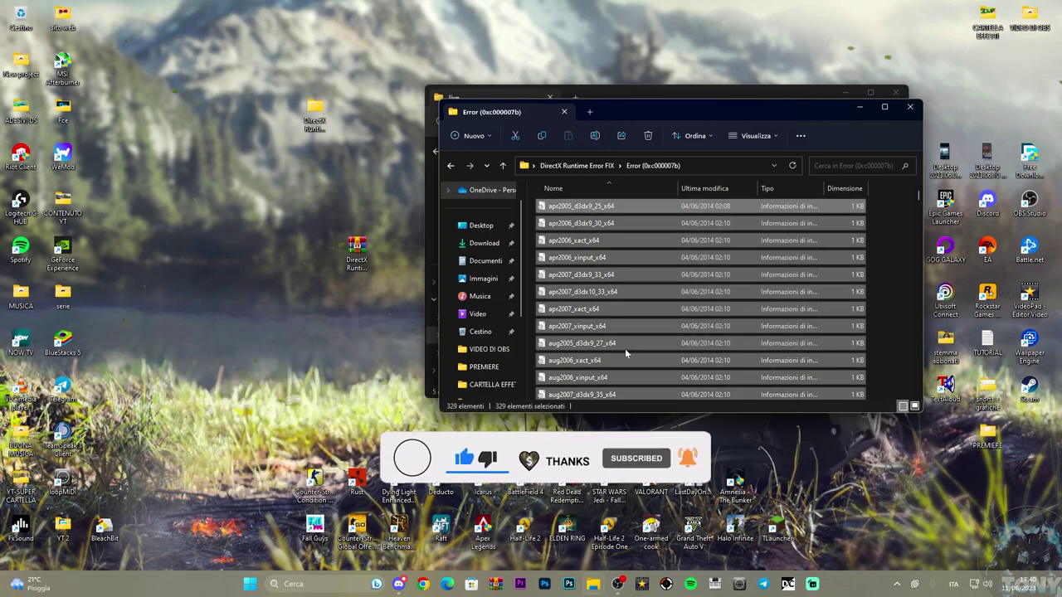
{"action": "left_click", "coordinate": [654, 284]}
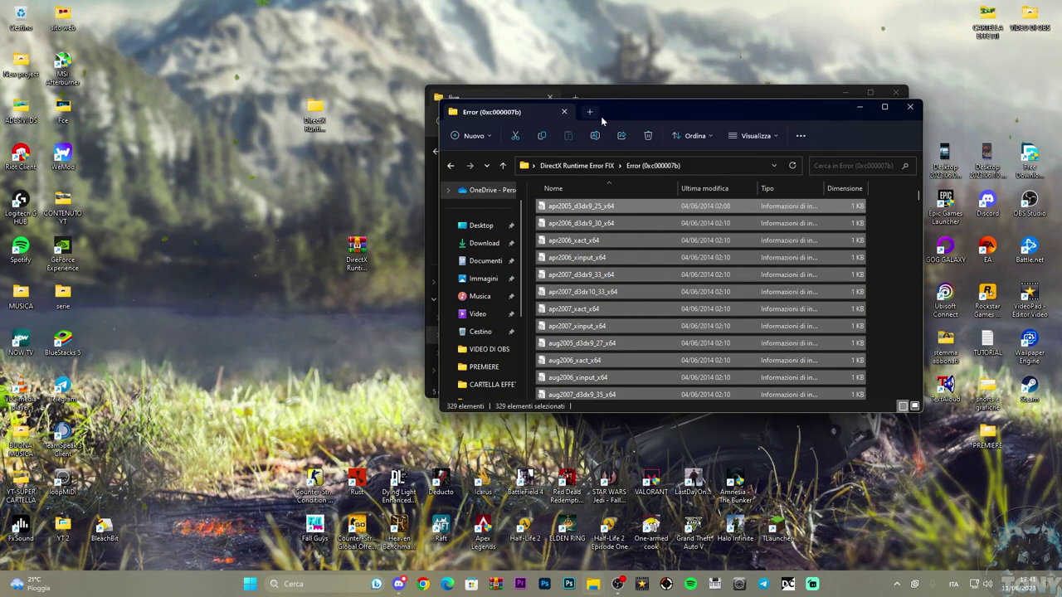
{"action": "left_click_drag", "start_coordinate": [666, 113], "coordinate": [449, 116]}
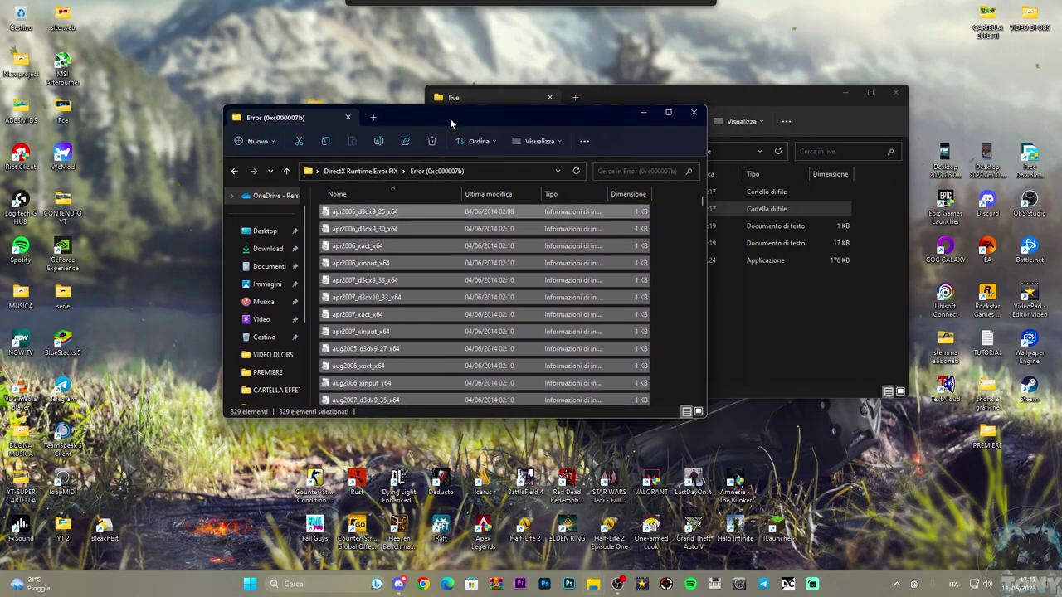
{"action": "left_click", "coordinate": [647, 114]}
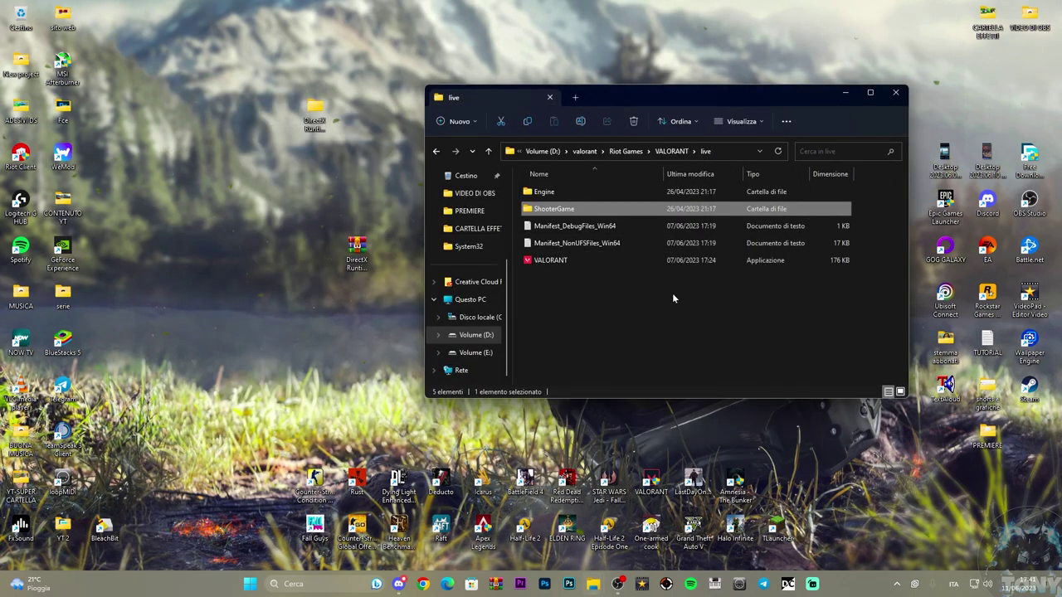
- Paste the copied fix files into VALORANT's live folder and look through the folder's contents
{"action": "left_click", "coordinate": [595, 309]}
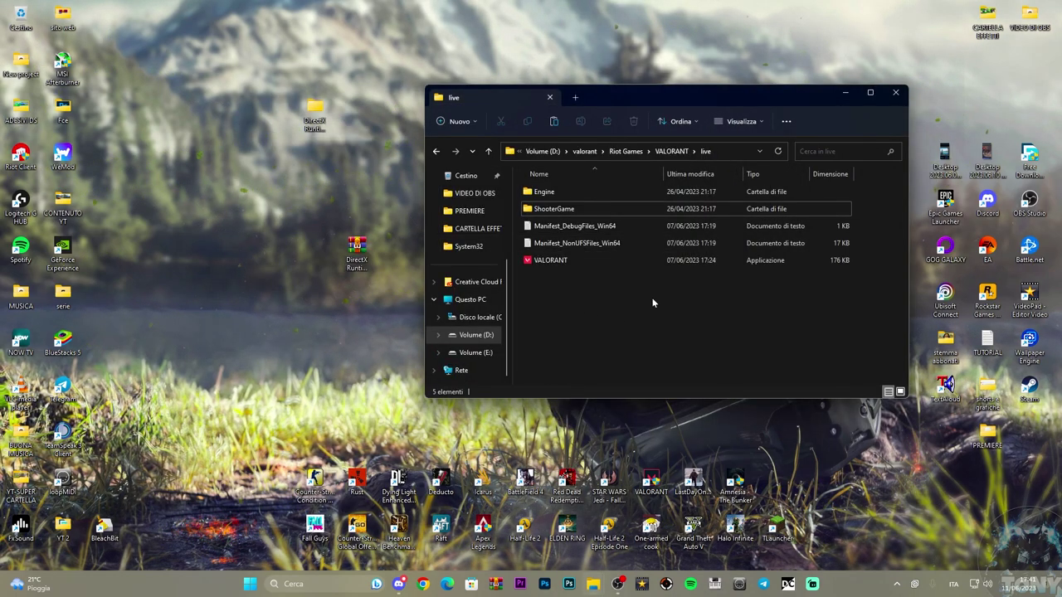
{"action": "key", "text": "ctrl+v"}
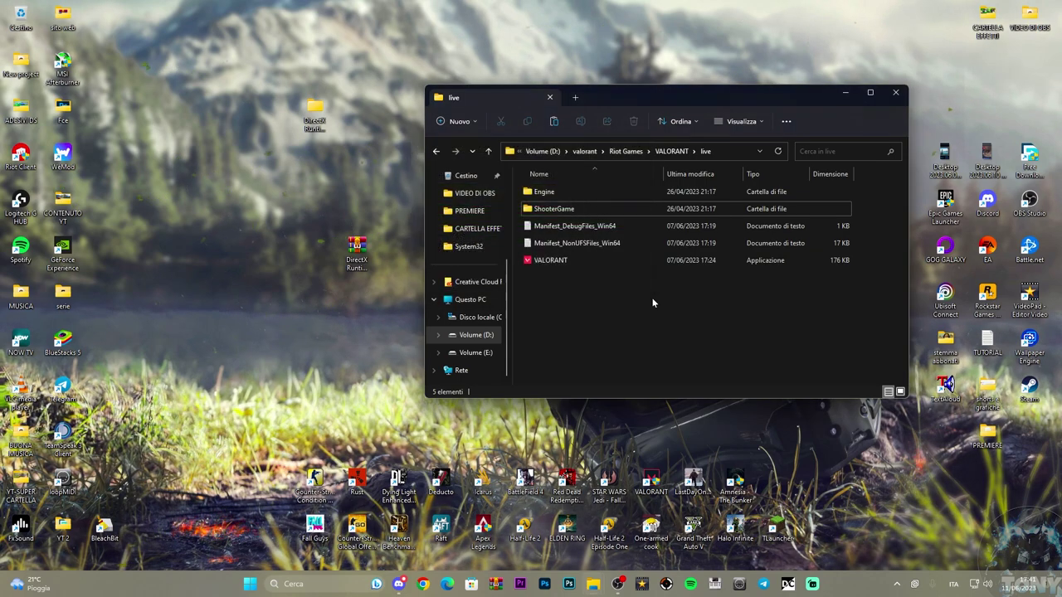
{"action": "left_click", "coordinate": [651, 298]}
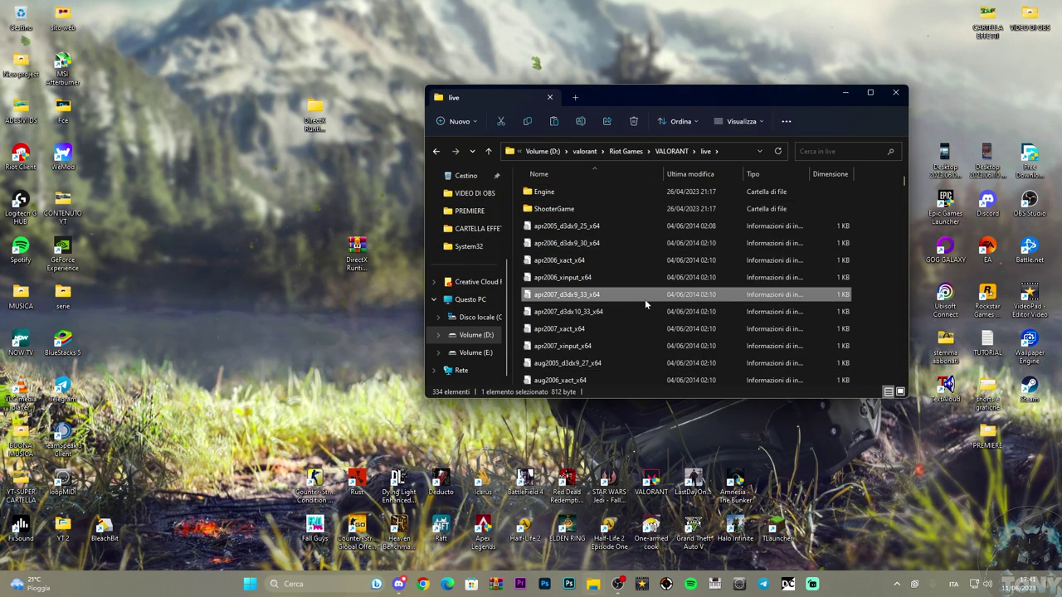
{"action": "scroll", "coordinate": [645, 299], "scroll_direction": "down", "scroll_amount": 20}
{"action": "scroll", "coordinate": [657, 322], "scroll_direction": "up", "scroll_amount": 20}
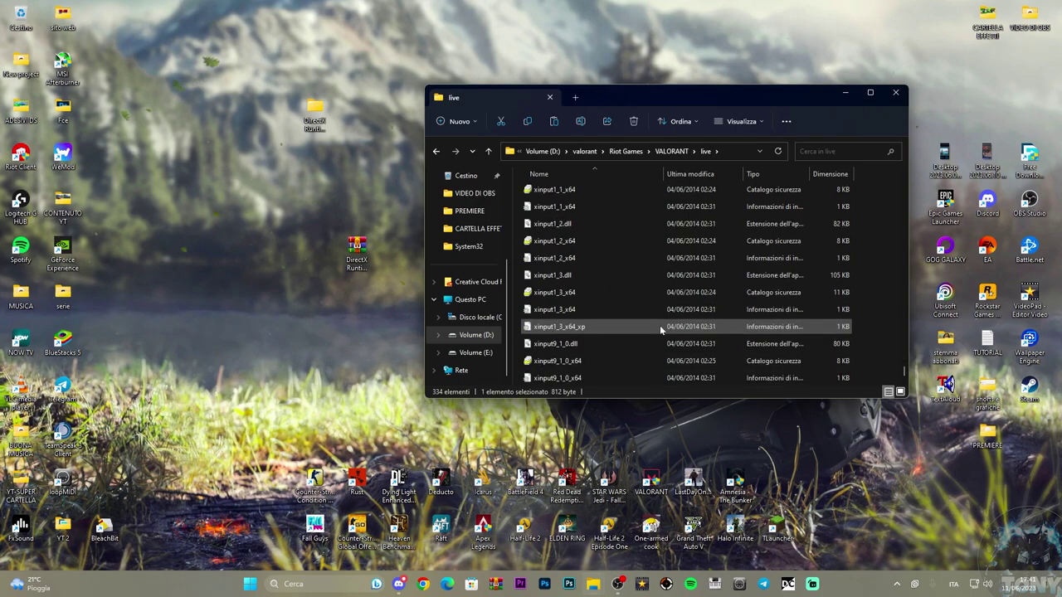
{"action": "scroll", "coordinate": [666, 308], "scroll_direction": "up", "scroll_amount": 15}
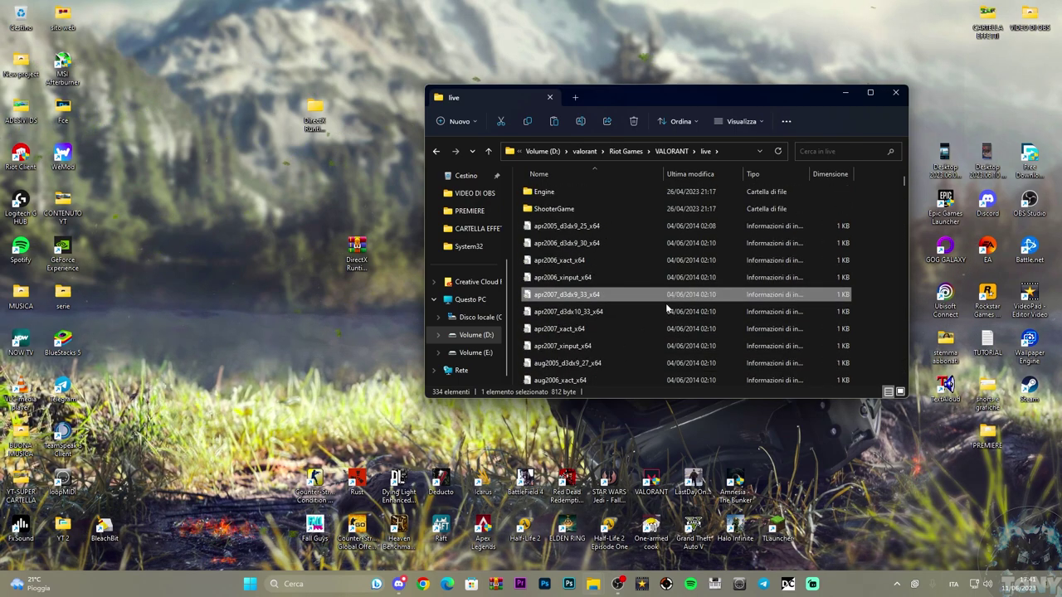
- Try to launch the VALORANT application from the live folder, dismiss the message and close the folder window
{"action": "left_click_drag", "start_coordinate": [696, 97], "coordinate": [628, 100]}
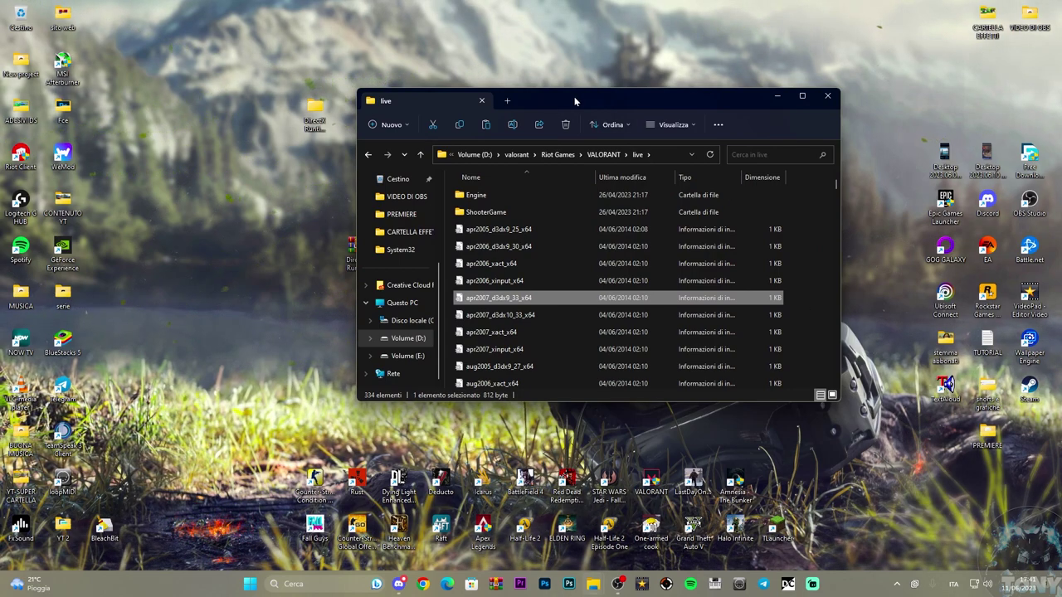
{"action": "left_click_drag", "start_coordinate": [574, 88], "coordinate": [639, 80]}
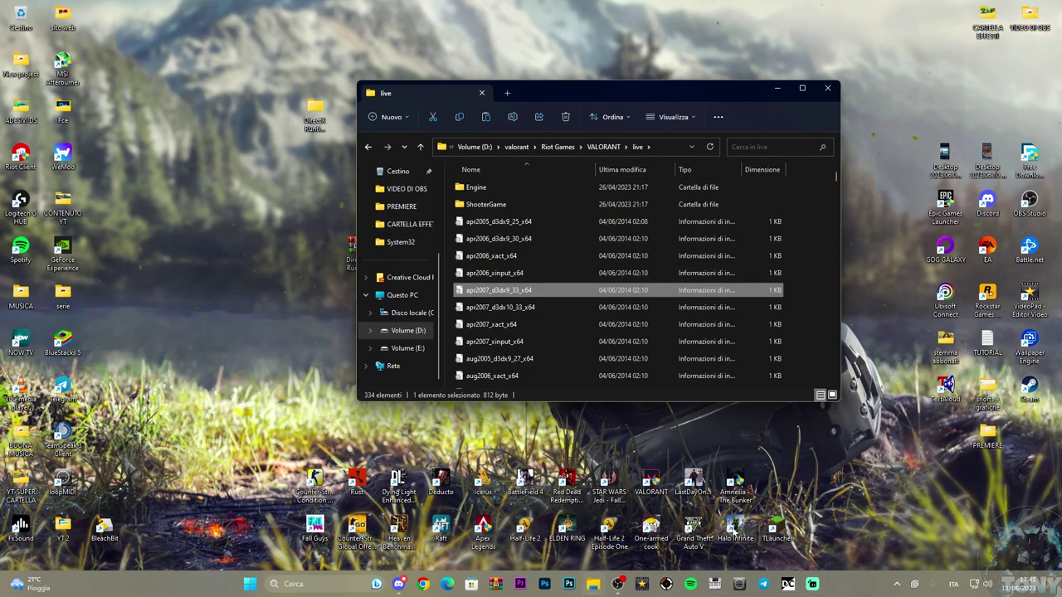
{"action": "scroll", "coordinate": [687, 264], "scroll_direction": "down", "scroll_amount": 20}
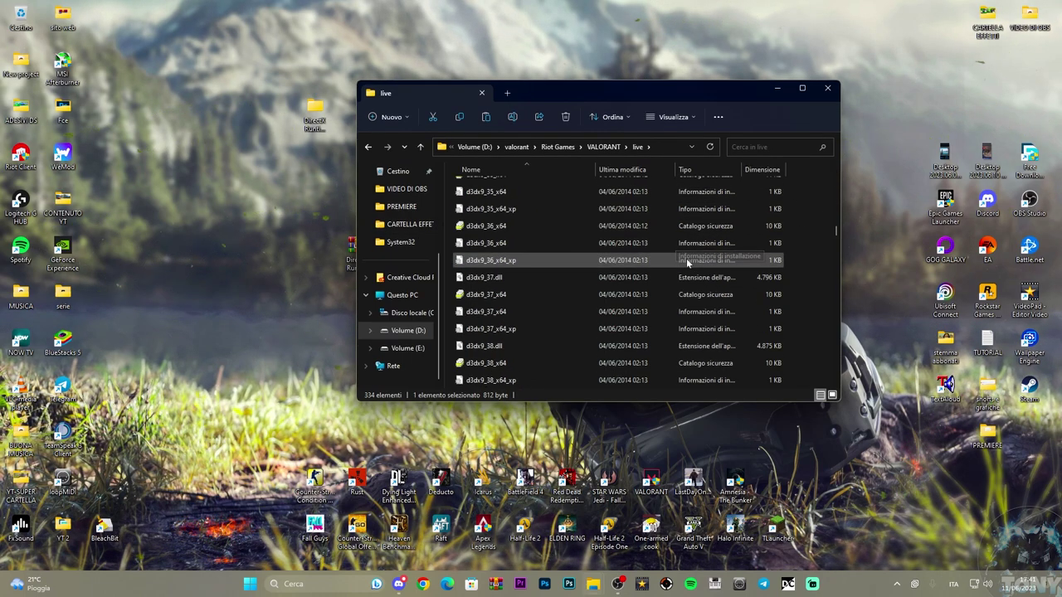
{"action": "scroll", "coordinate": [687, 264], "scroll_direction": "up", "scroll_amount": 5}
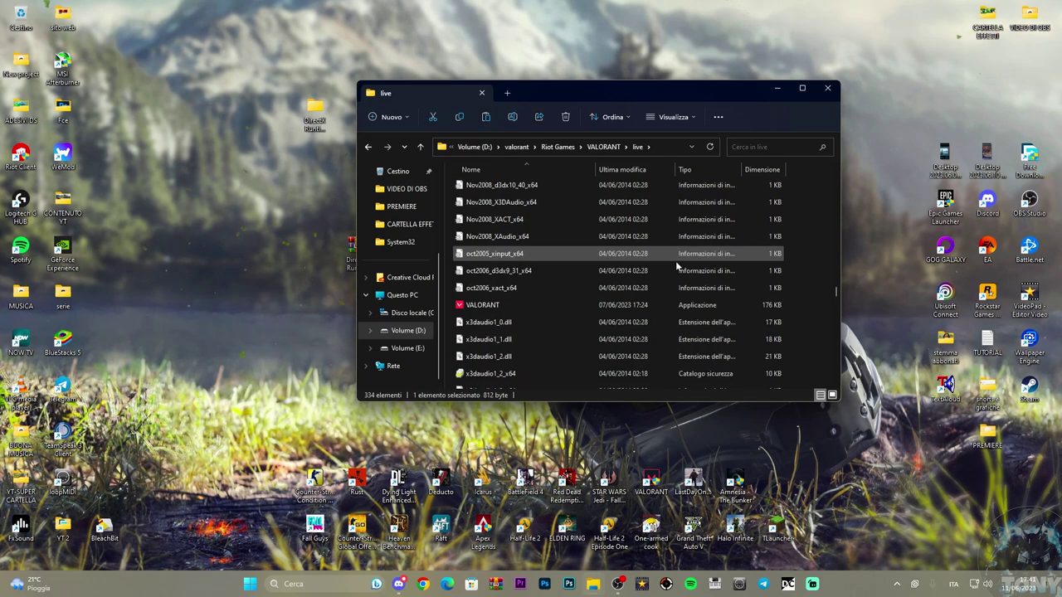
{"action": "double_click", "coordinate": [490, 306]}
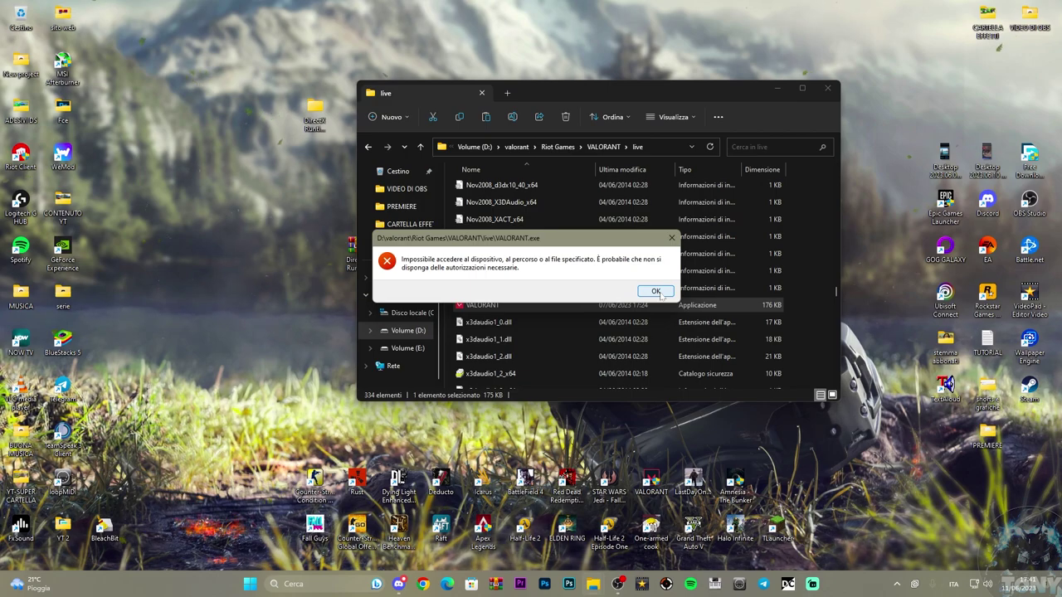
{"action": "left_click", "coordinate": [660, 294]}
{"action": "left_click", "coordinate": [827, 88]}
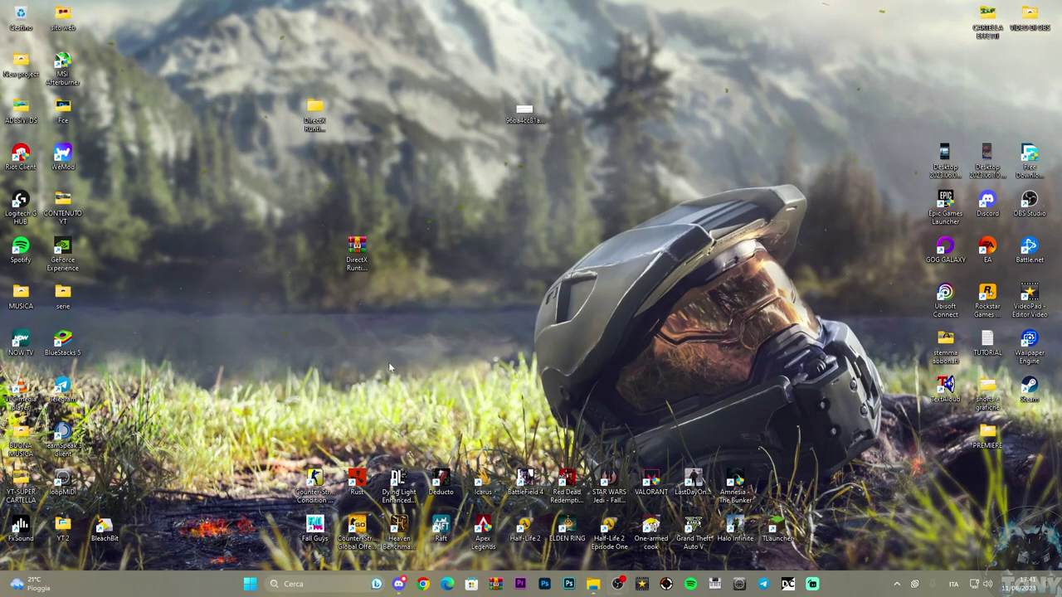
- Launch VALORANT from its desktop shortcut and sign in to the Riot client with Google
{"action": "left_click_drag", "start_coordinate": [651, 479], "coordinate": [624, 335]}
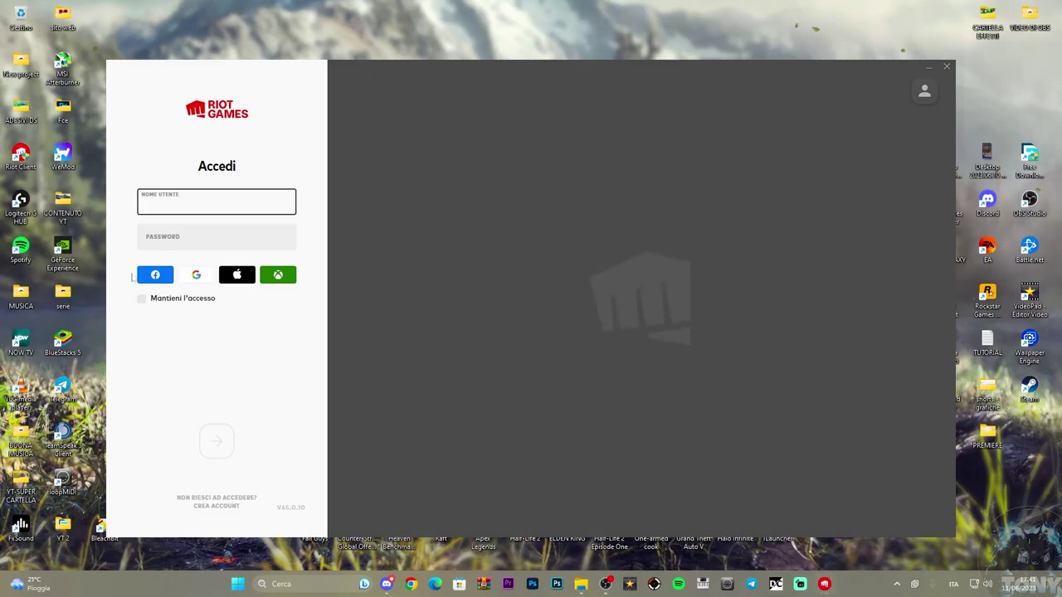
{"action": "left_click", "coordinate": [202, 276]}
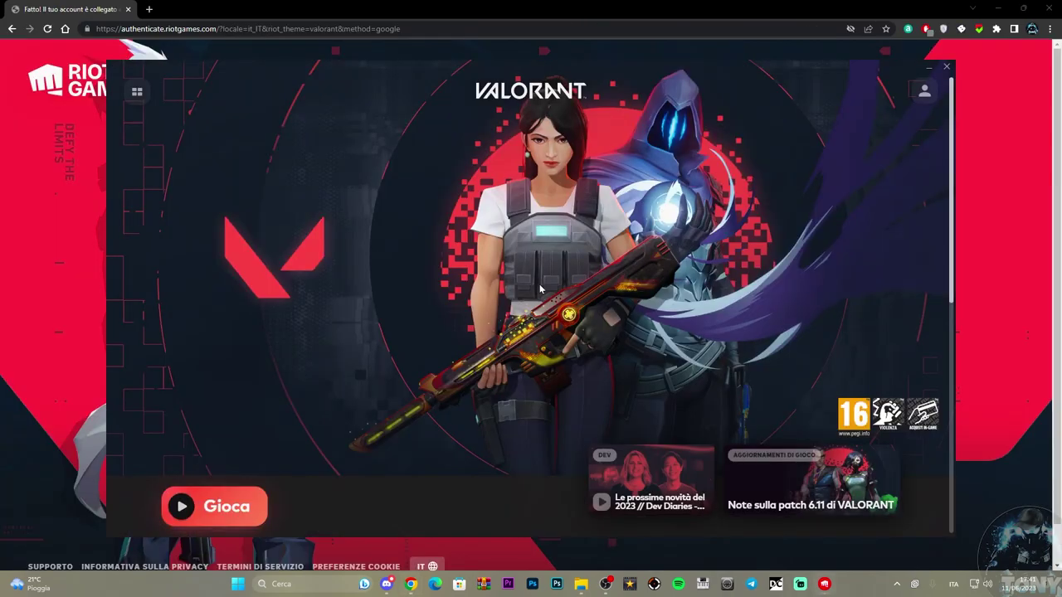
- Start VALORANT from the Riot client, close the browser's login page and dismiss the inactivity notice in the game
{"action": "left_click", "coordinate": [204, 502]}
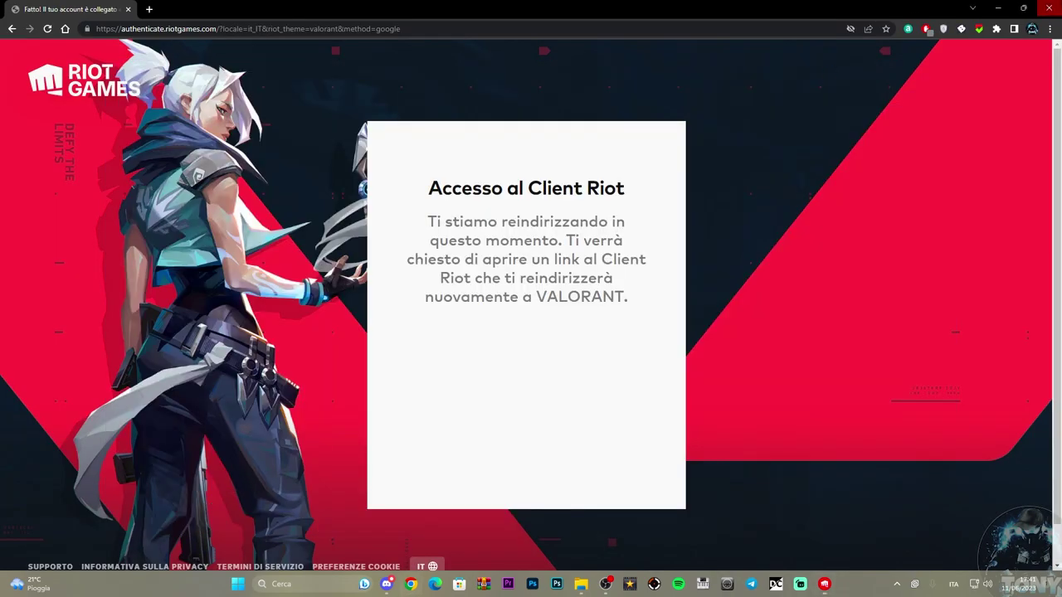
{"action": "left_click", "coordinate": [1049, 9]}
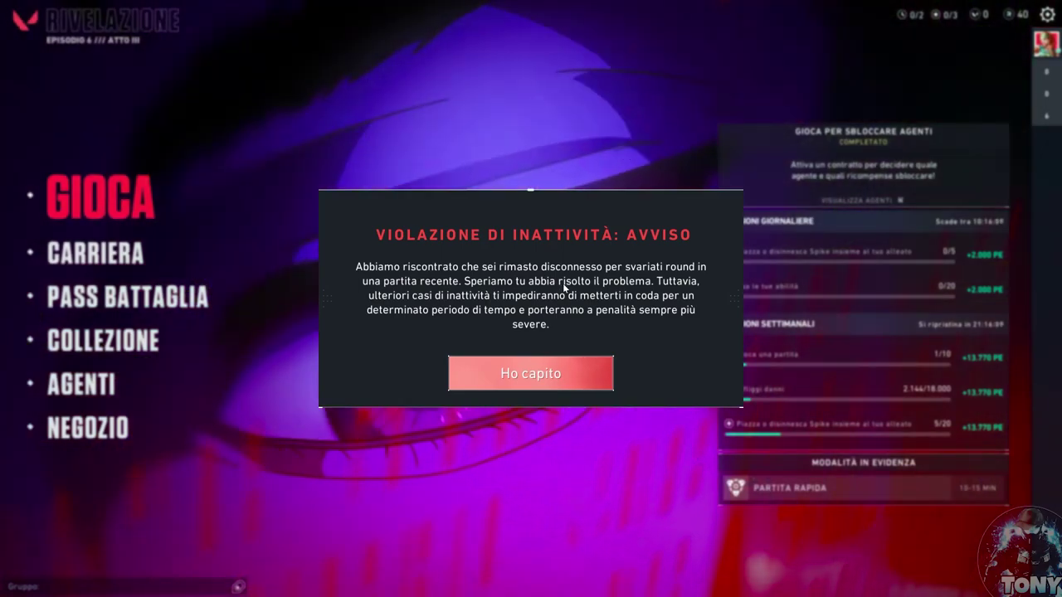
{"action": "left_click", "coordinate": [522, 377]}
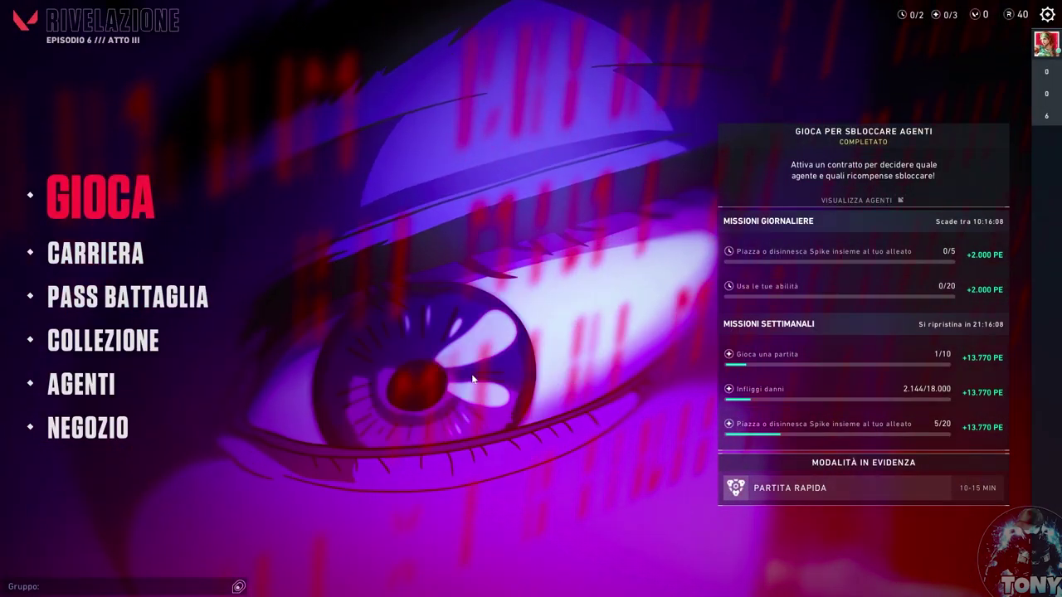